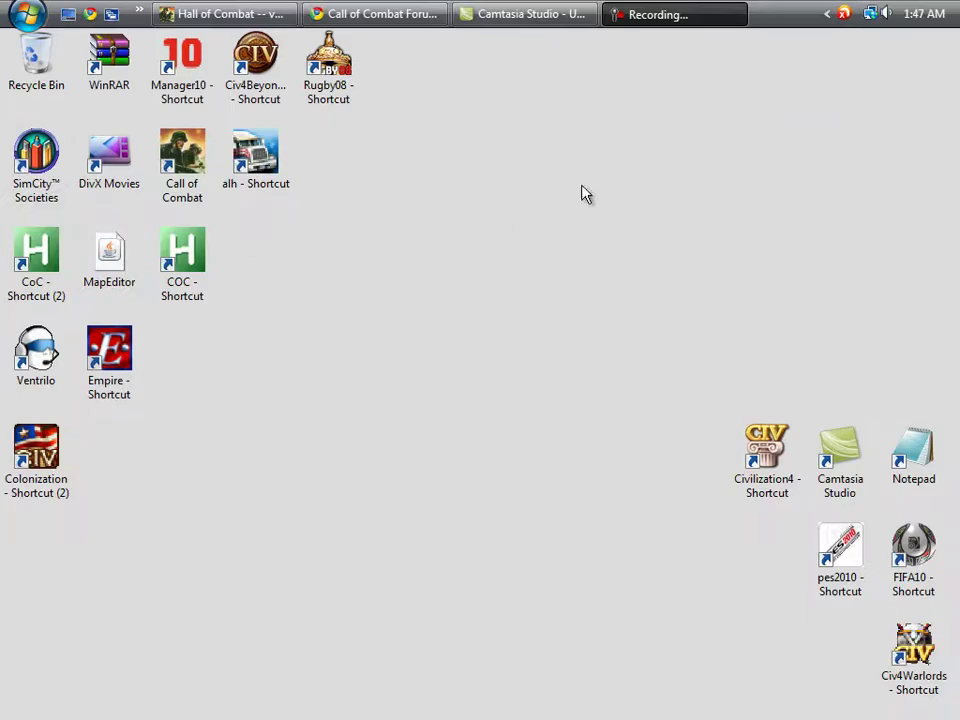
- Switch to Chrome, view the Call of Combat forum search, and download the map editor from the Map Editor Download Link topic
click(380, 14)
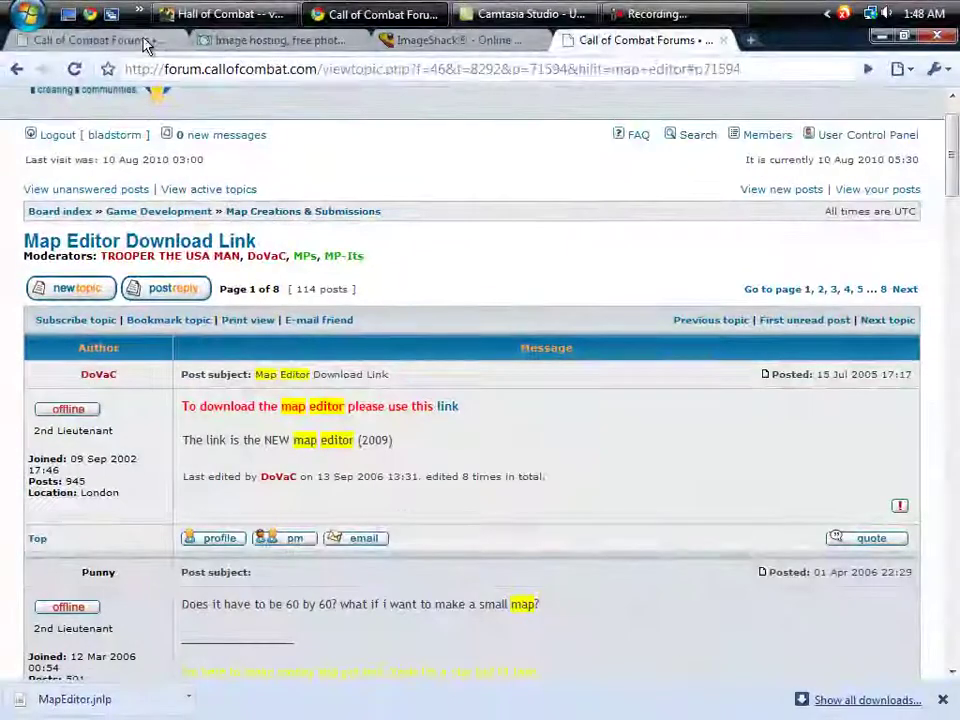
click(146, 43)
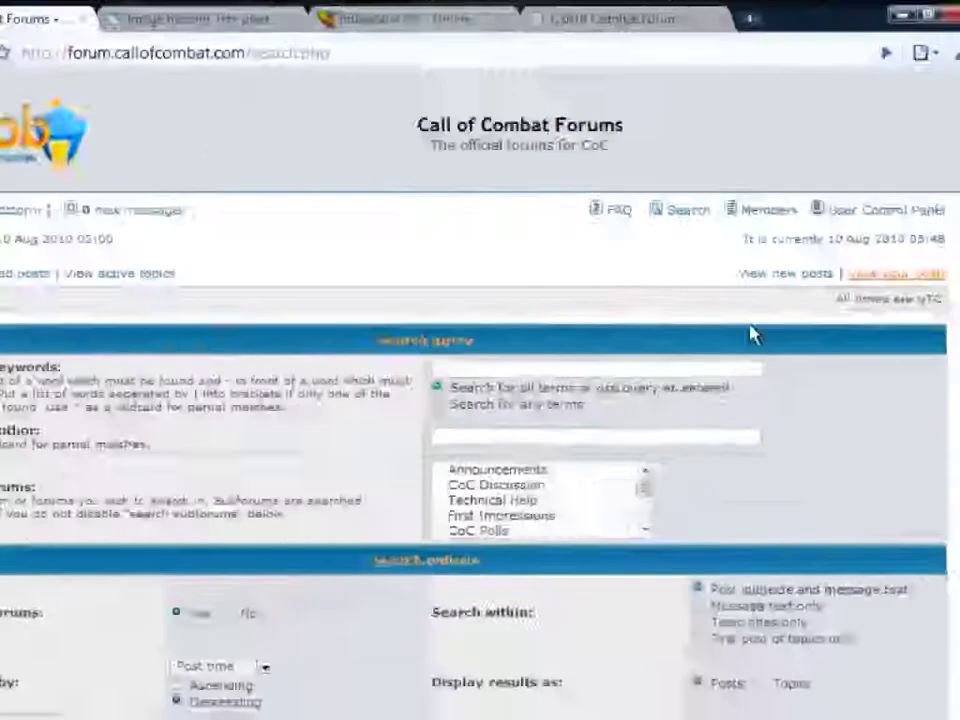
click(543, 343)
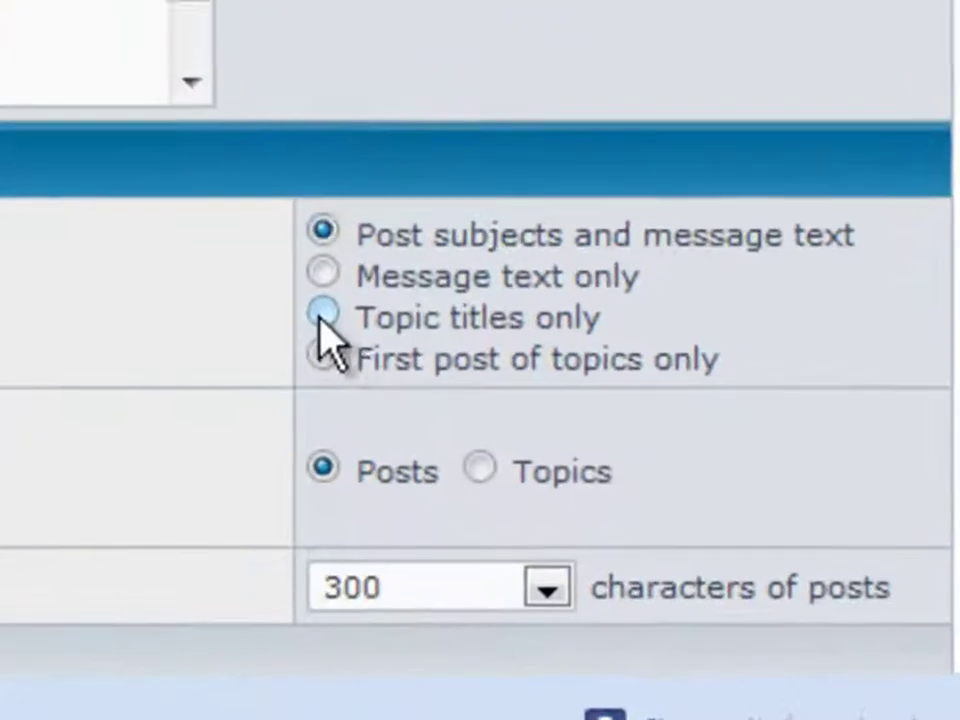
click(707, 558)
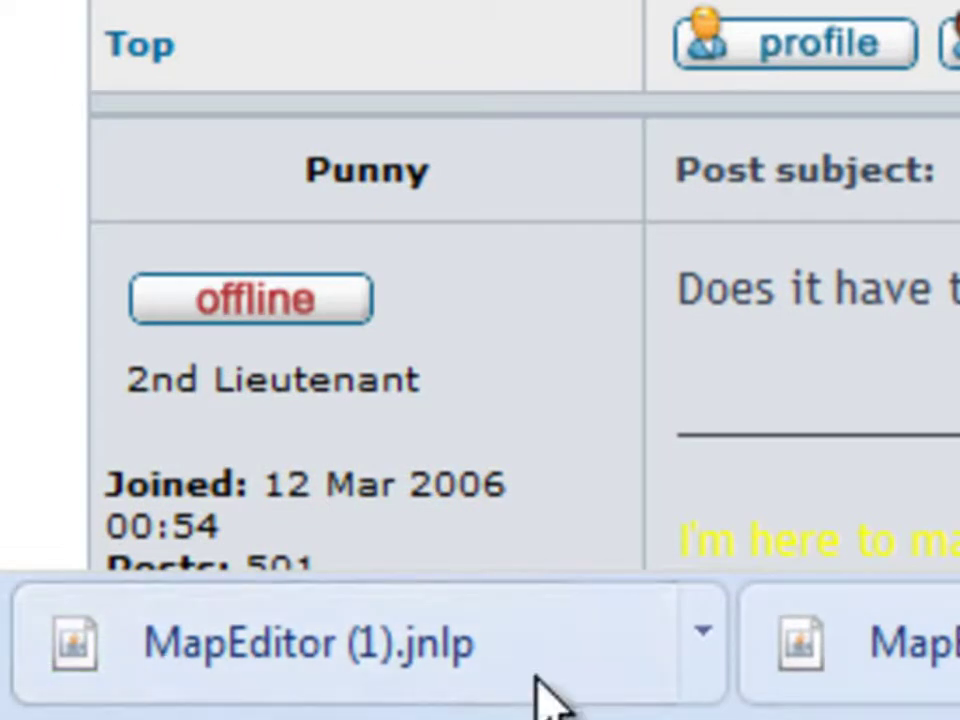
- Launch the downloaded MapEditor .jnlp file and show the download in its folder
click(281, 692)
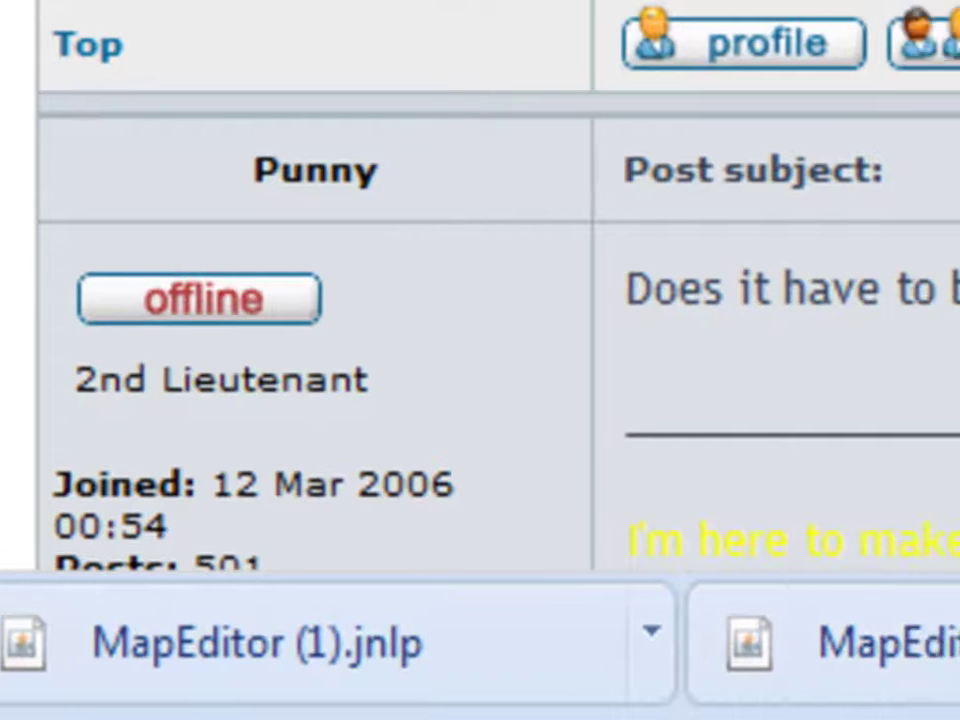
click(800, 660)
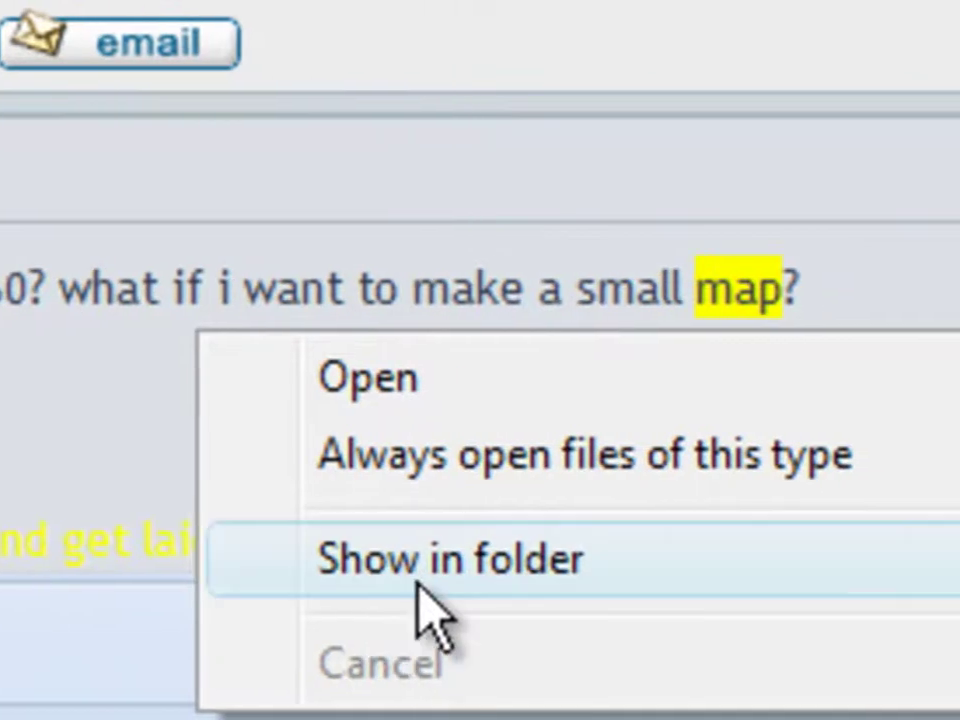
click(405, 588)
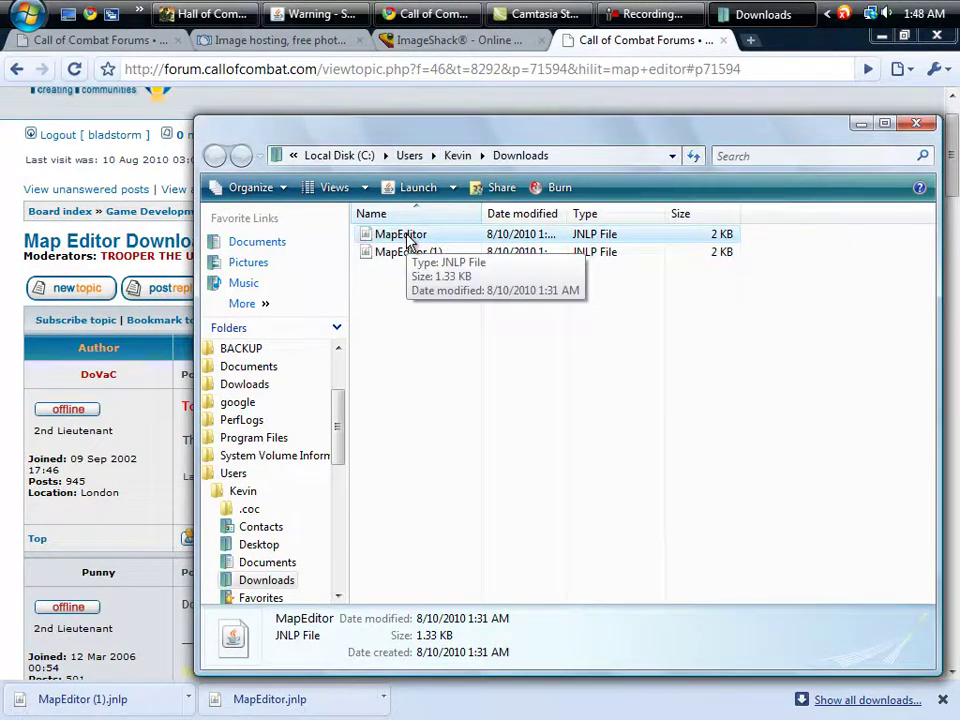
- Copy the MapEditor file in the Downloads folder and minimize the folder window
right_click(406, 236)
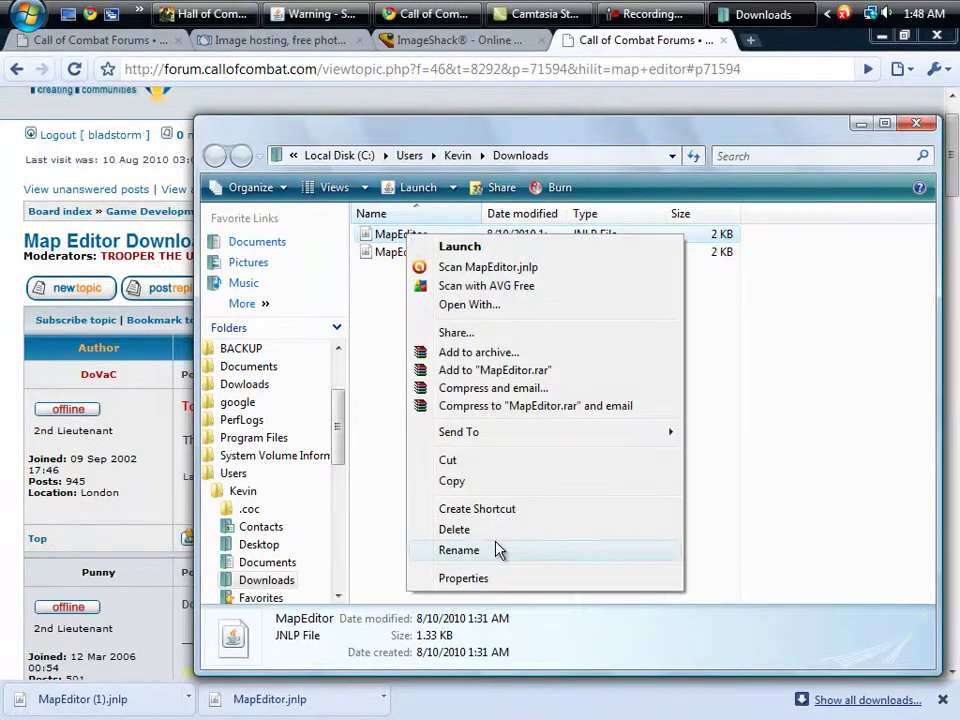
click(488, 488)
click(862, 125)
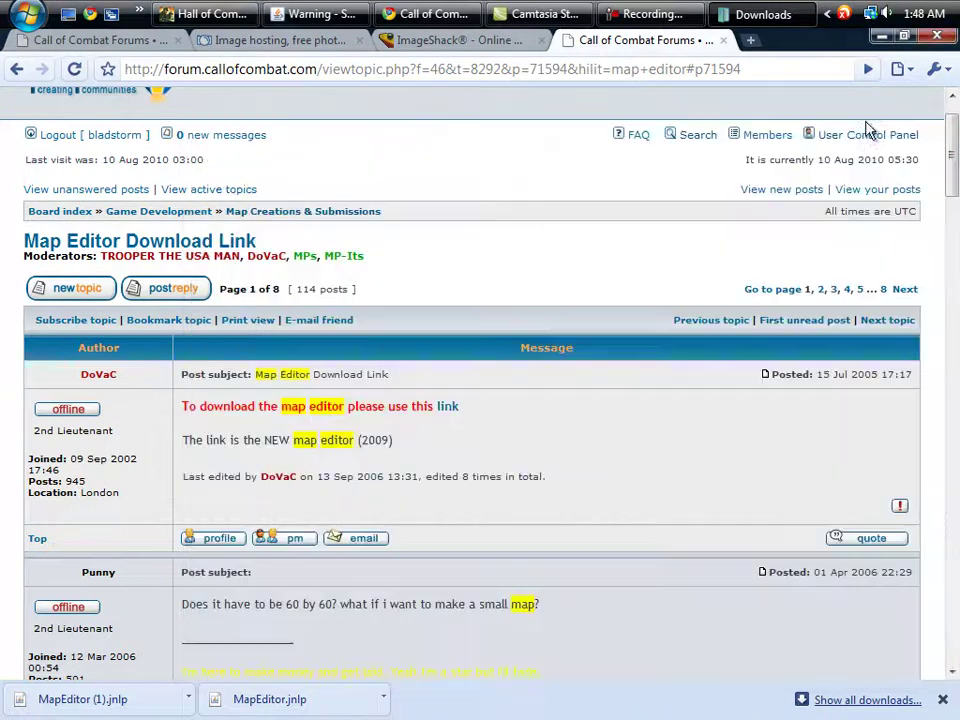
- Minimize the browser, allow the Call of Combat Map Editor to run, and open MapEditor from the desktop
click(881, 36)
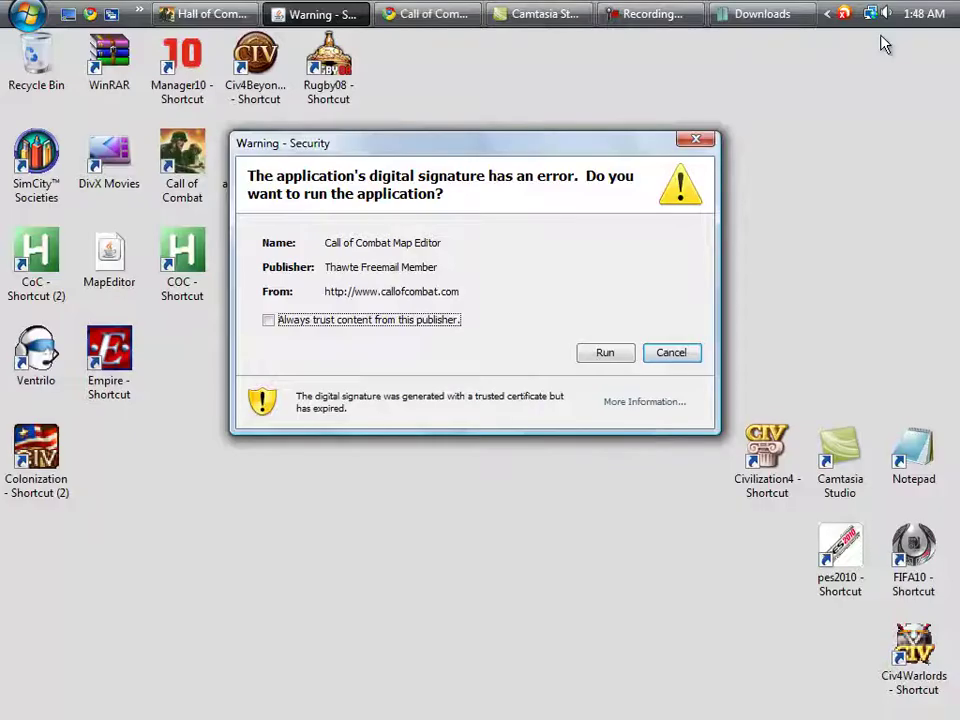
click(605, 354)
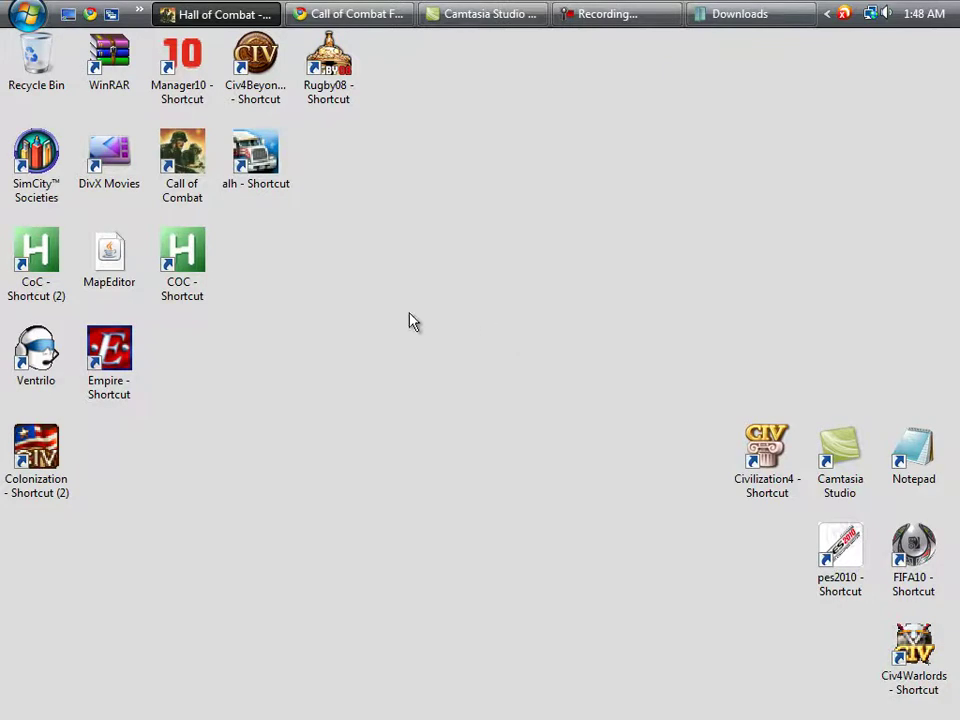
right_click(272, 296)
click(228, 465)
double_click(95, 276)
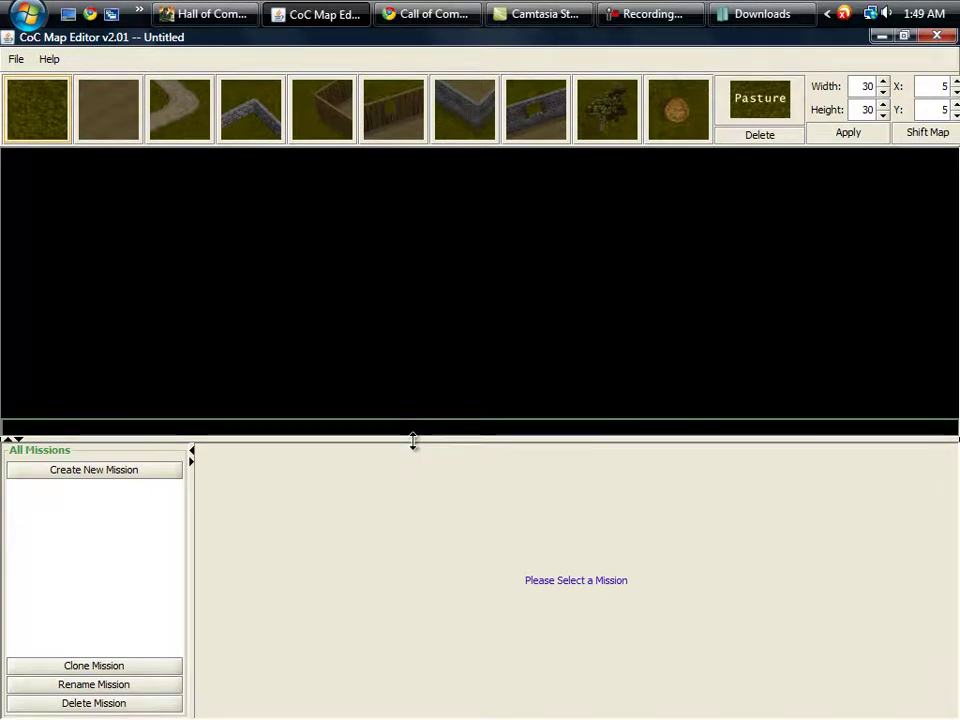
- Enlarge the 3D map view by shrinking the missions area and turn the camera to face north
drag(413, 440, 398, 515)
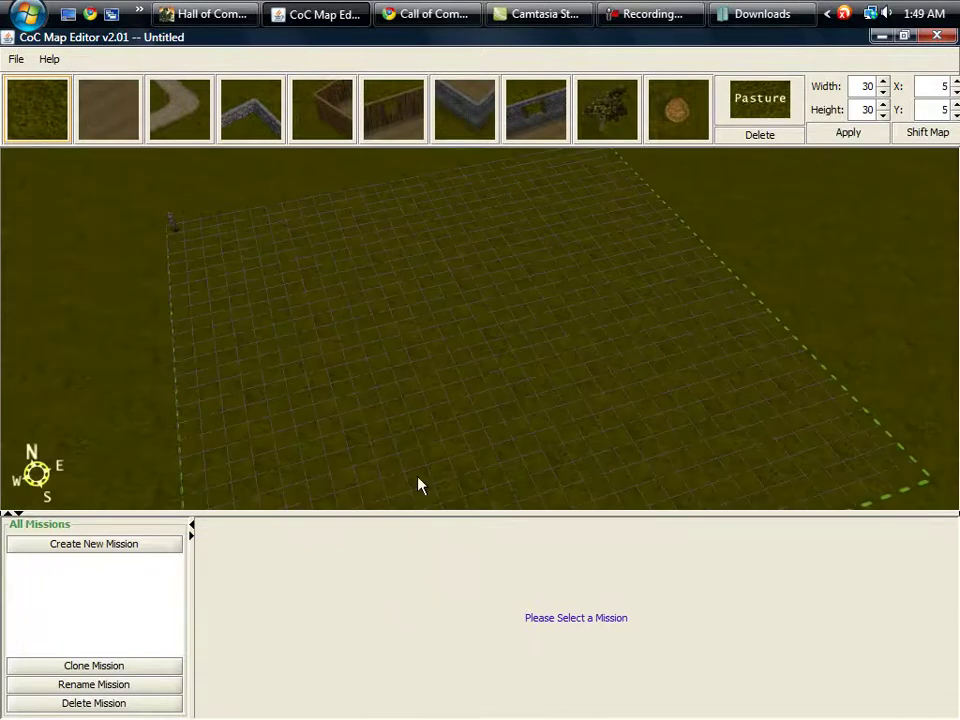
drag(418, 485, 493, 422)
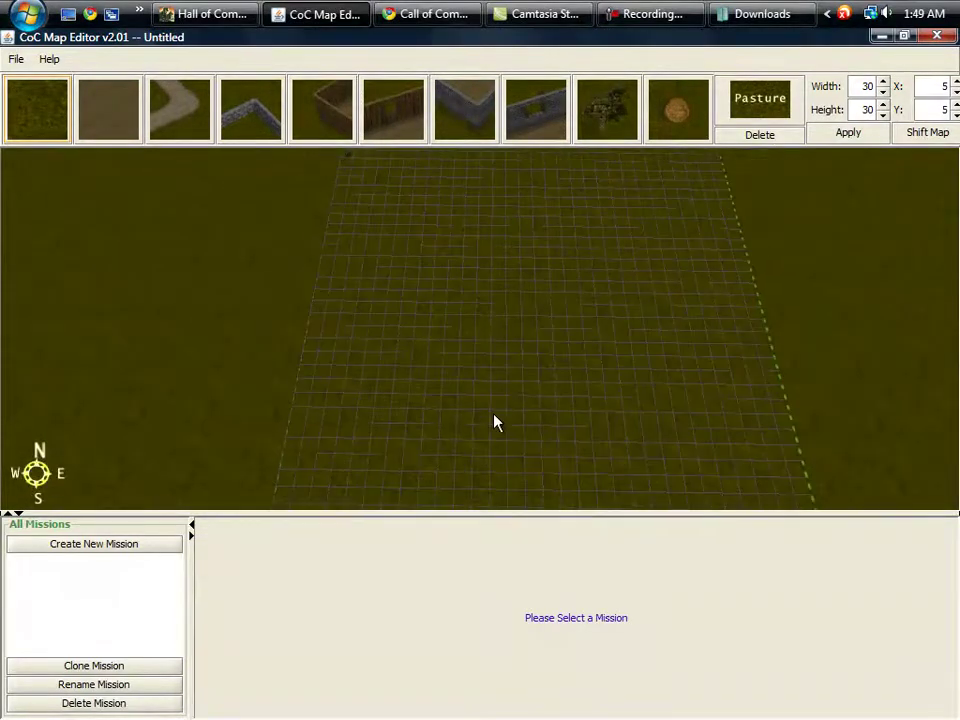
drag(549, 394, 516, 428)
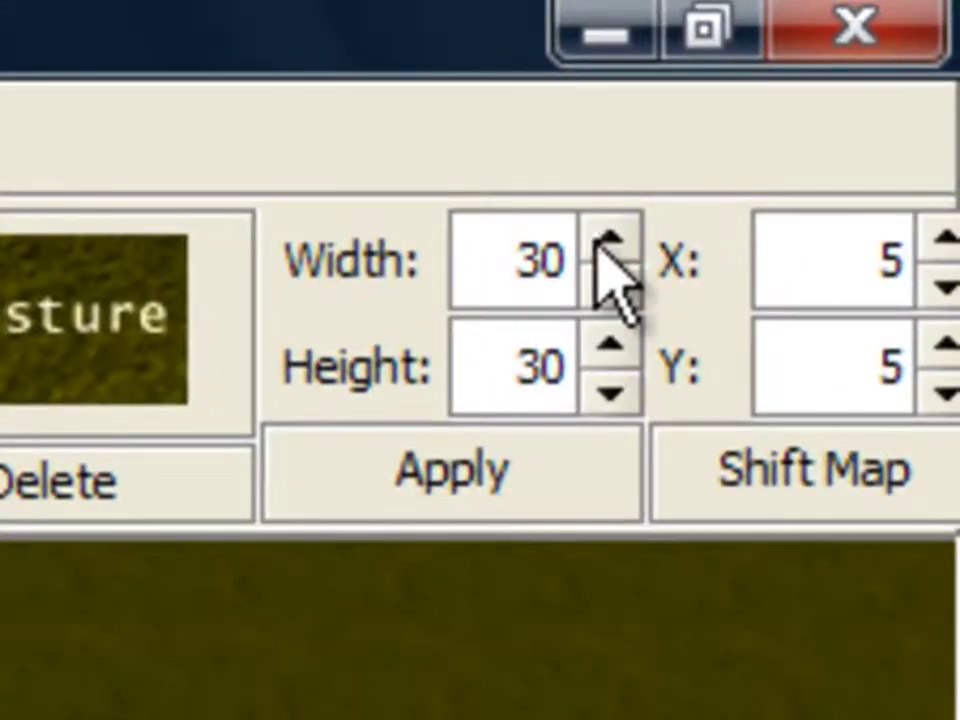
- Resize the map to a width of 62 and a height of 62
click(607, 245)
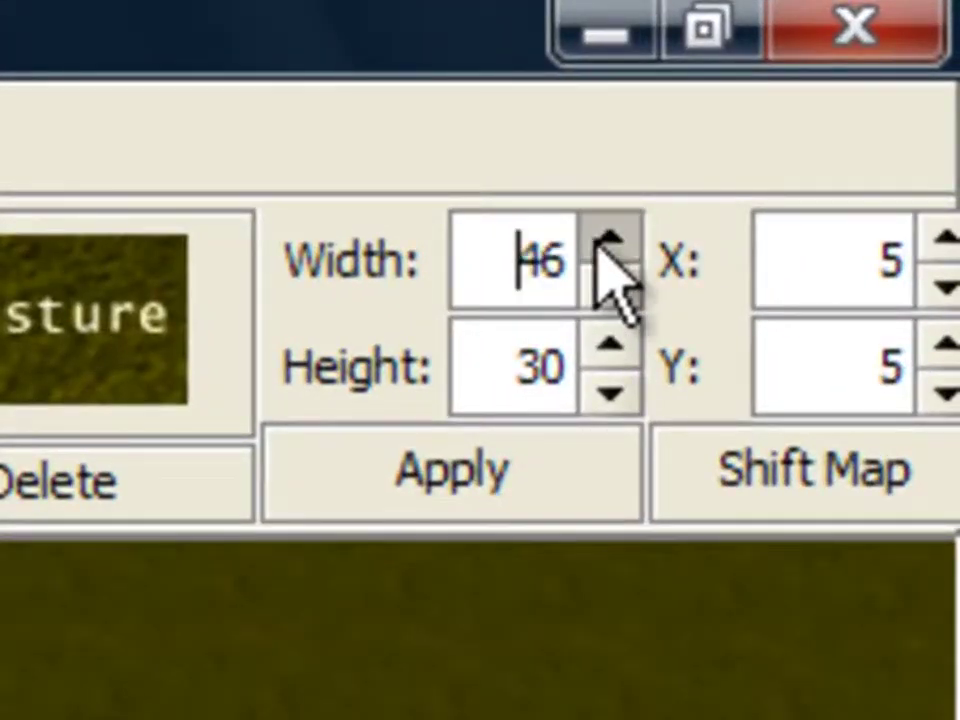
click(612, 343)
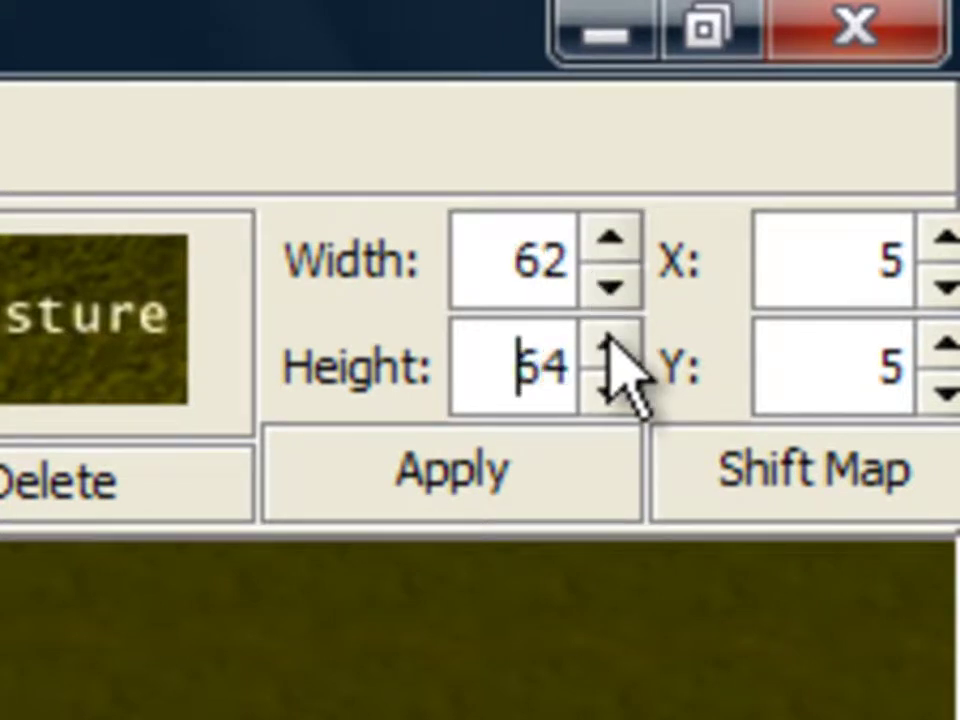
click(612, 385)
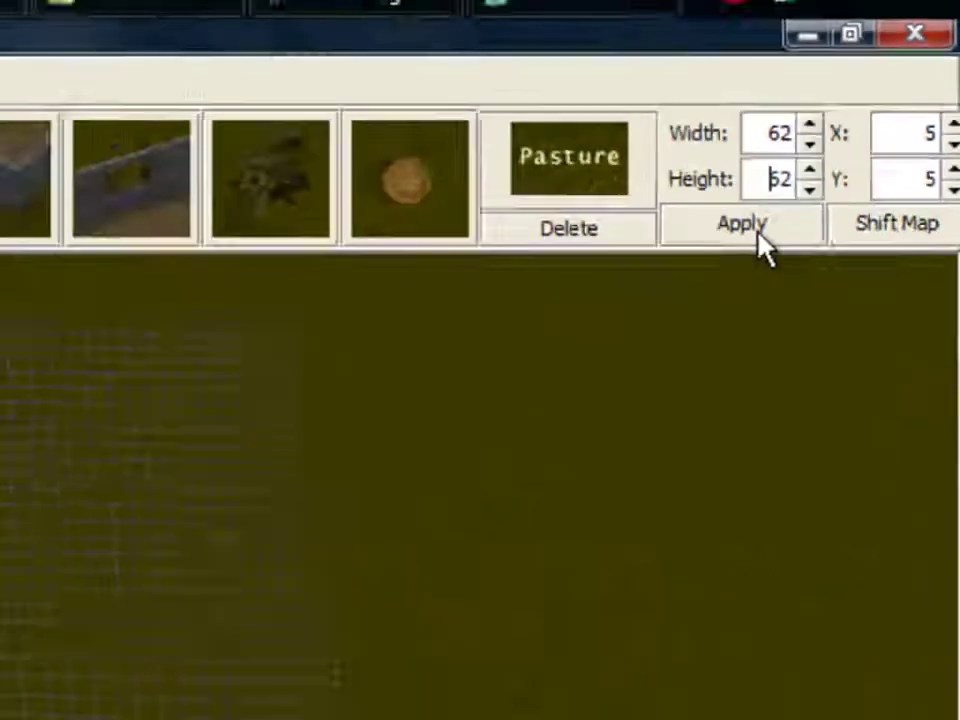
click(872, 139)
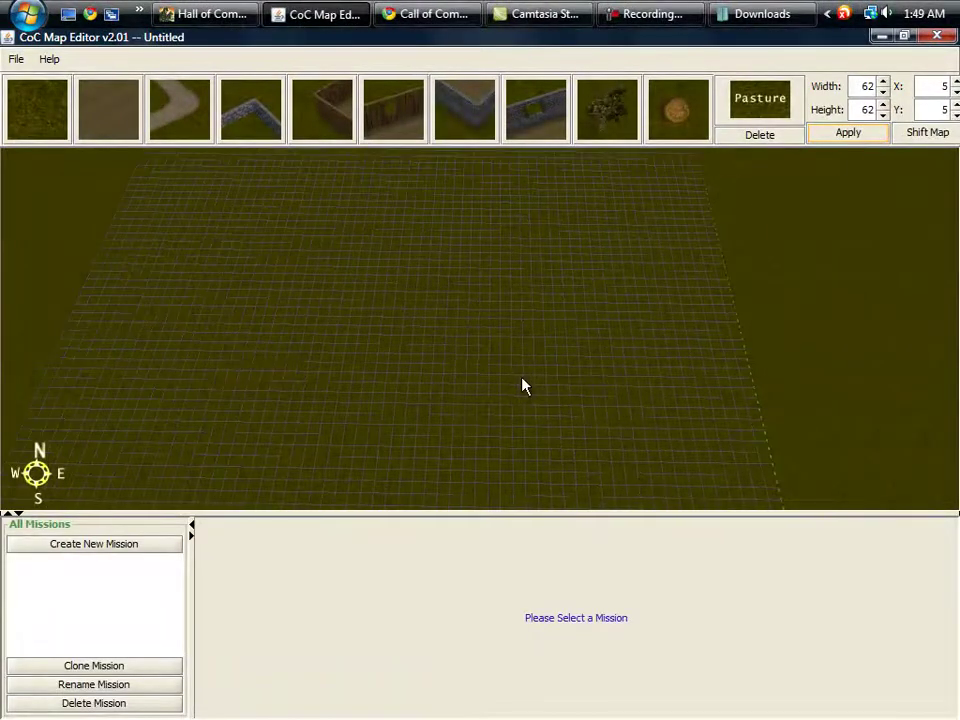
- Add a rectangular floor of about 104 tiles in the western half of the map, snapped to the tiles
drag(431, 230, 358, 350)
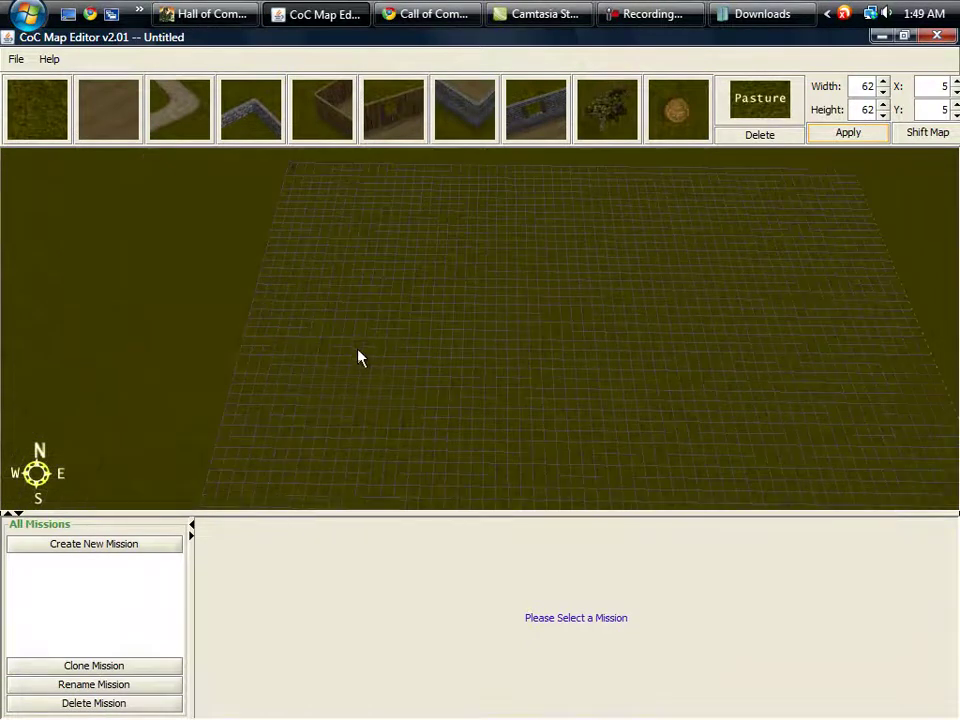
click(99, 111)
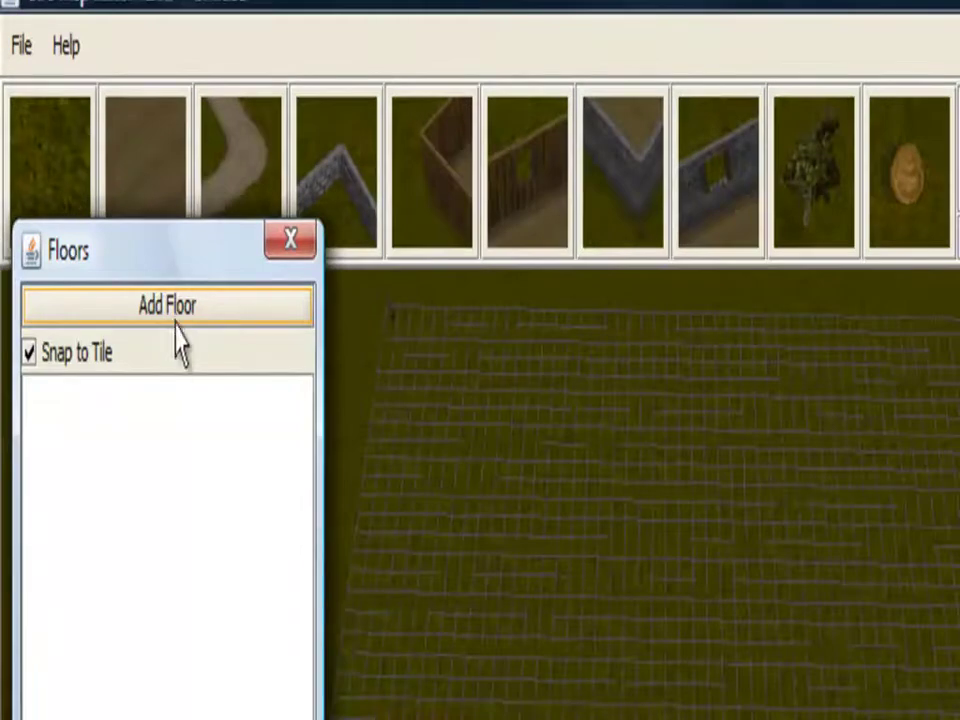
click(643, 540)
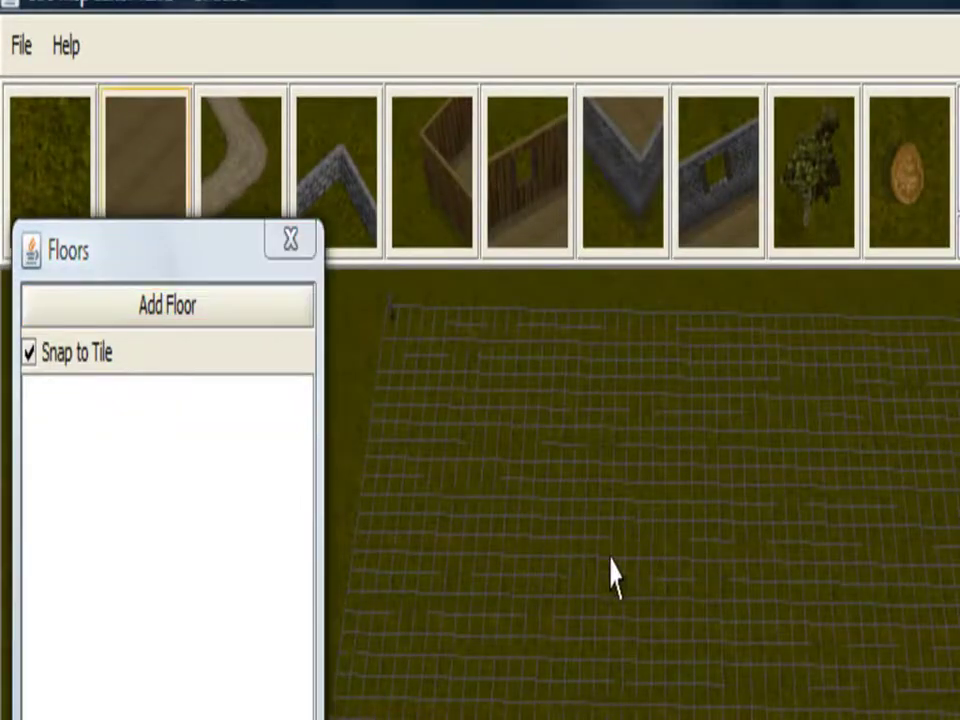
click(182, 306)
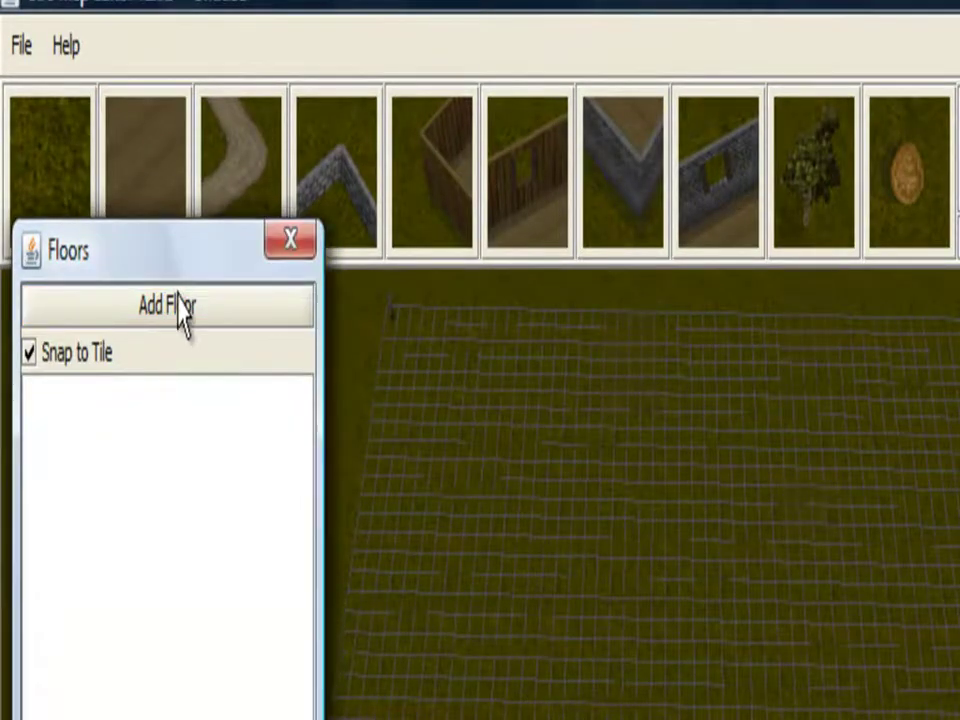
drag(558, 632, 676, 567)
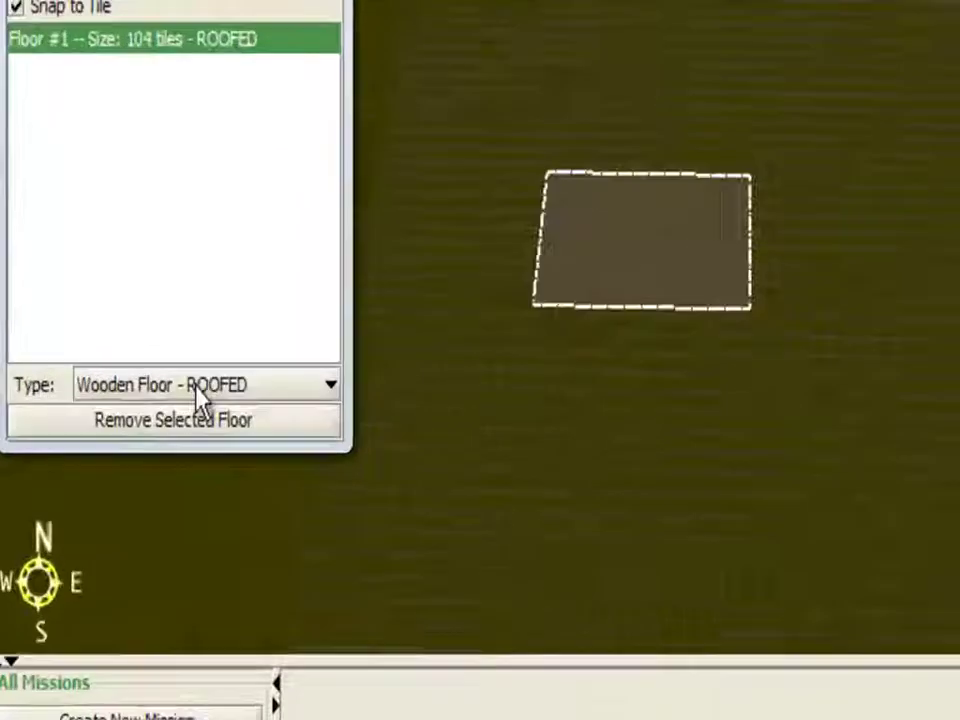
- Try the stone, marble, flowers and cobblestone types on the new floor, ending with Concrete
click(141, 375)
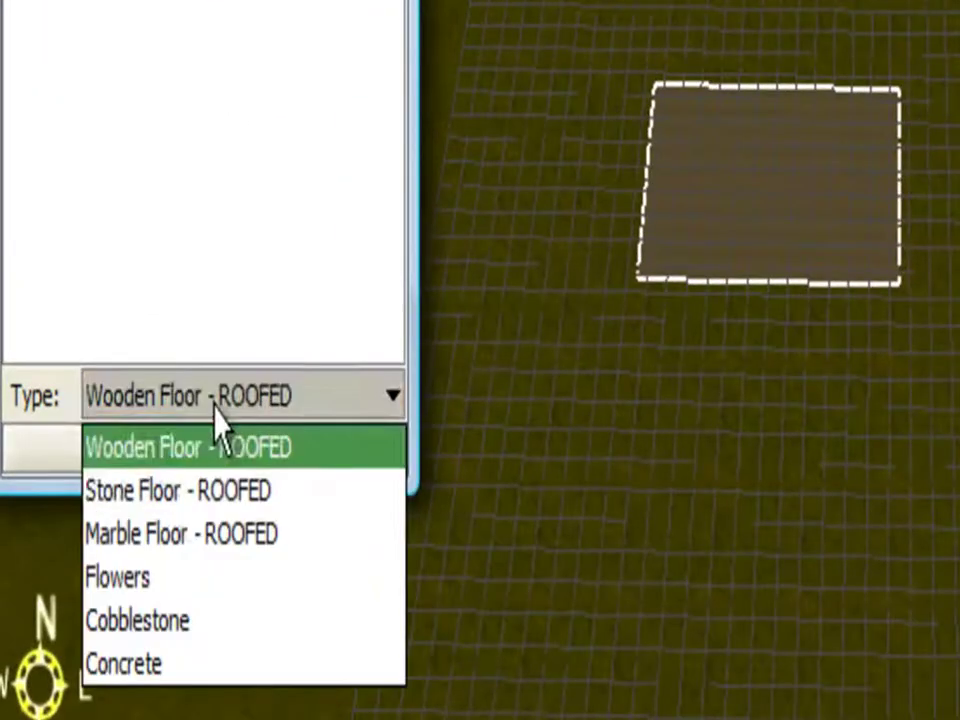
click(170, 495)
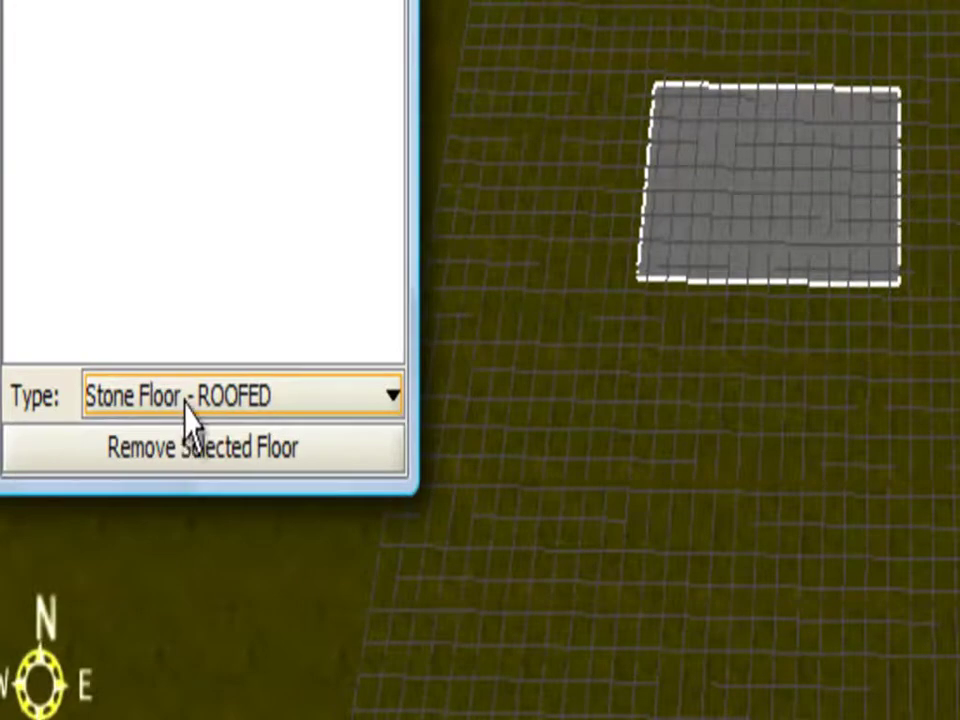
click(184, 404)
click(142, 538)
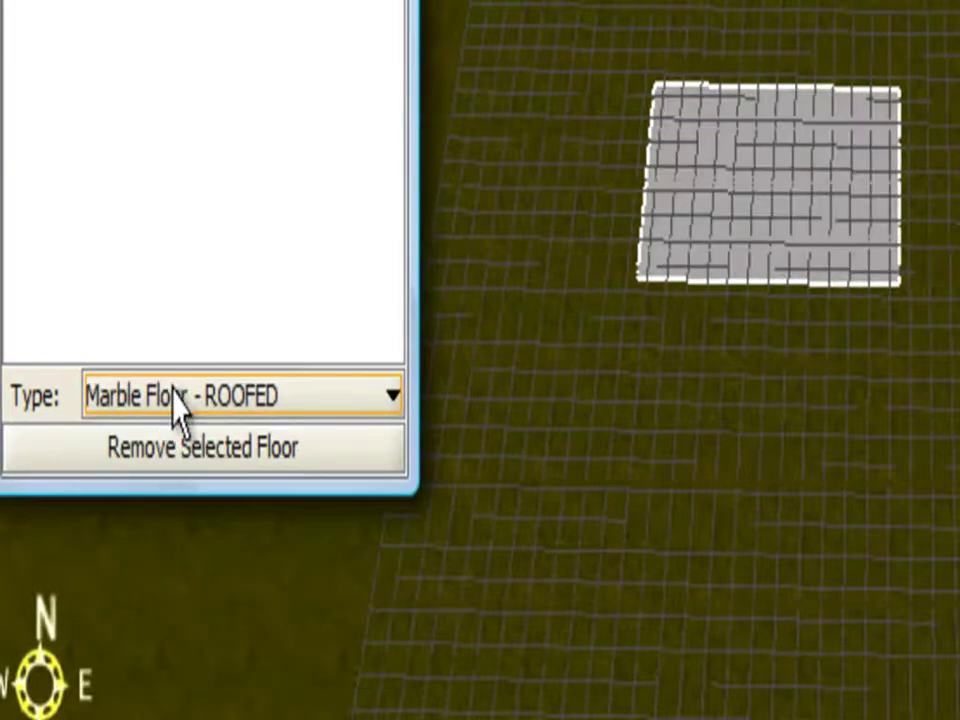
click(172, 400)
click(160, 578)
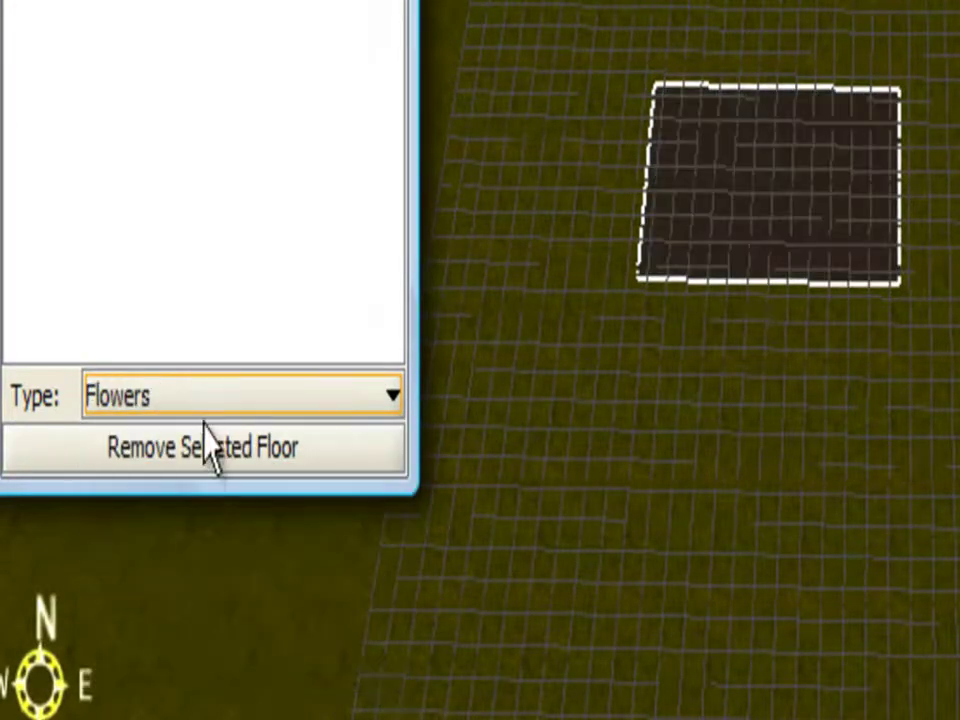
click(212, 400)
click(193, 622)
click(204, 400)
click(182, 668)
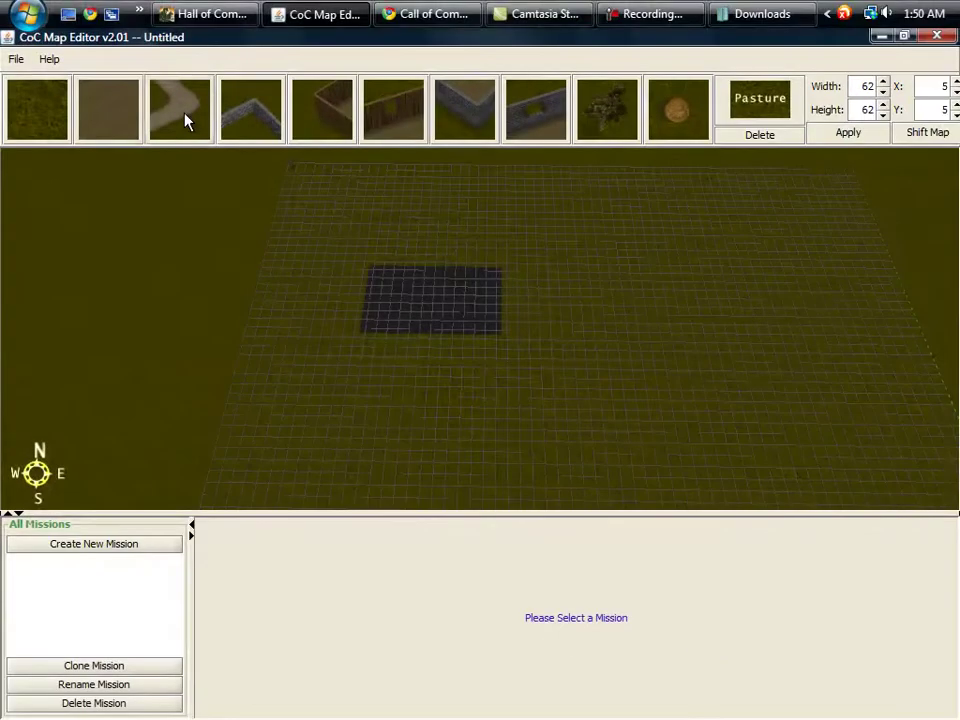
- Place a straight dirt road 14 tiles long, running north to south, east of the floor
click(185, 118)
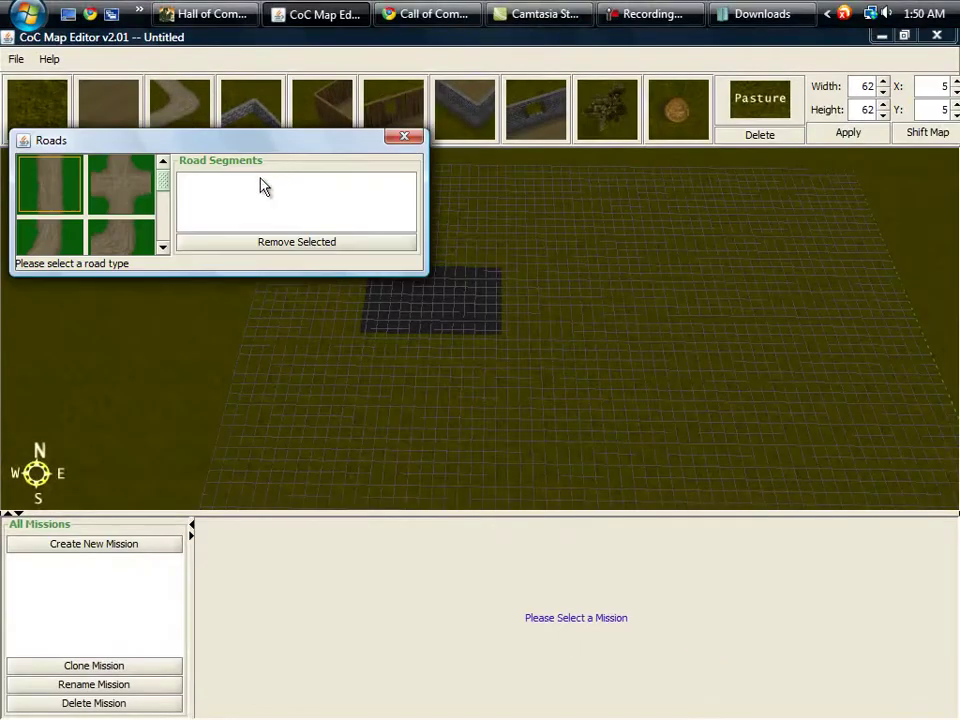
drag(245, 143, 57, 300)
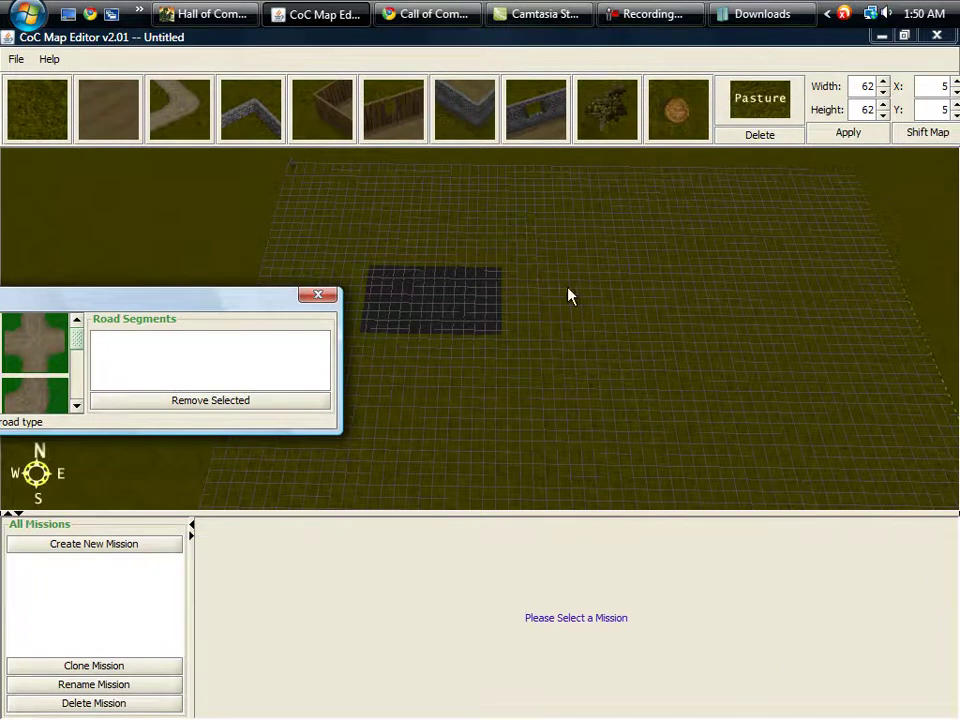
drag(204, 302, 294, 259)
click(56, 318)
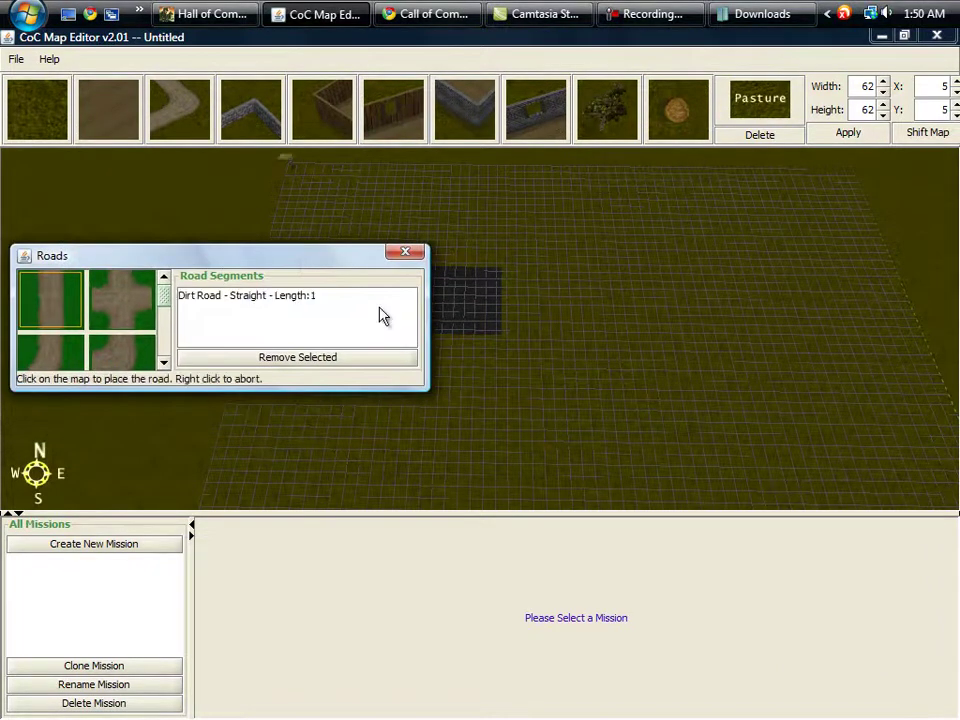
click(658, 251)
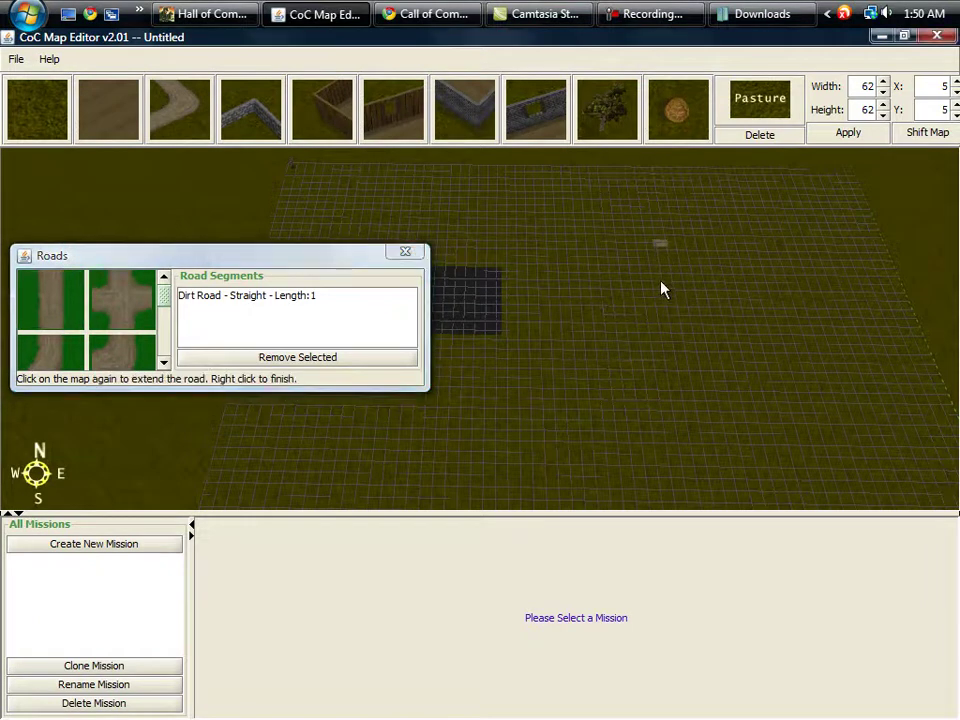
click(683, 370)
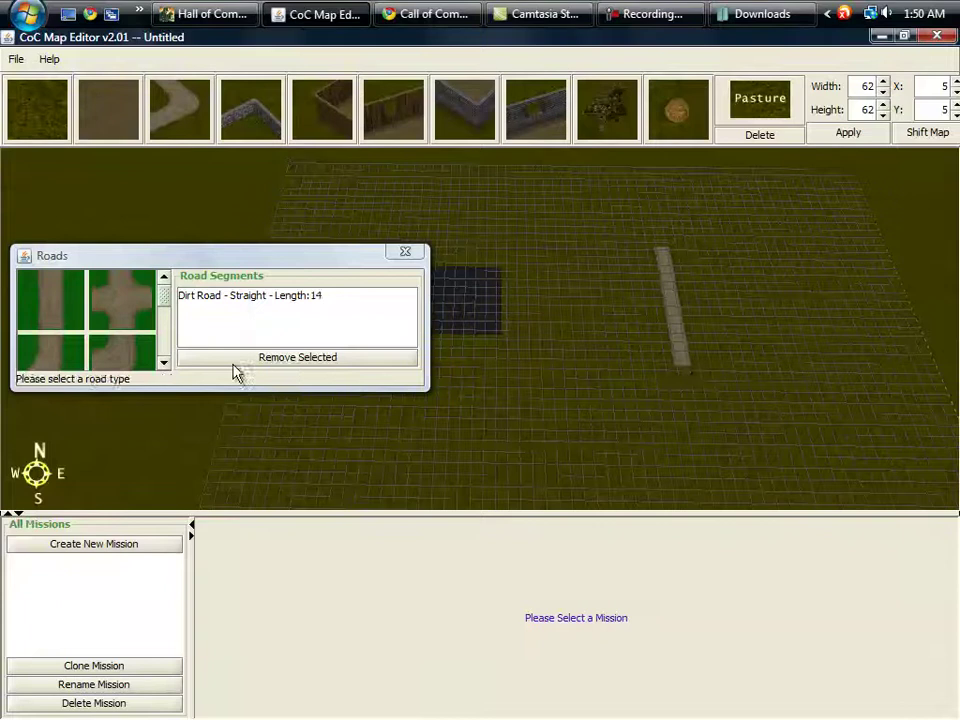
- Try placing a curved dirt road piece just southeast of the straight road's southern end
click(45, 360)
click(694, 391)
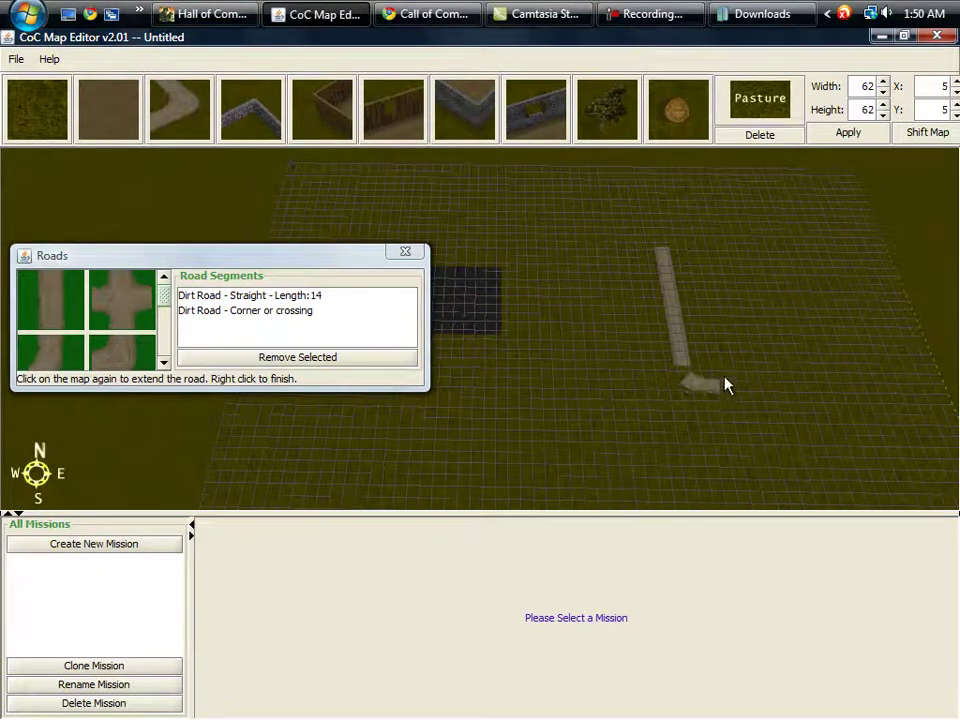
right_click(699, 392)
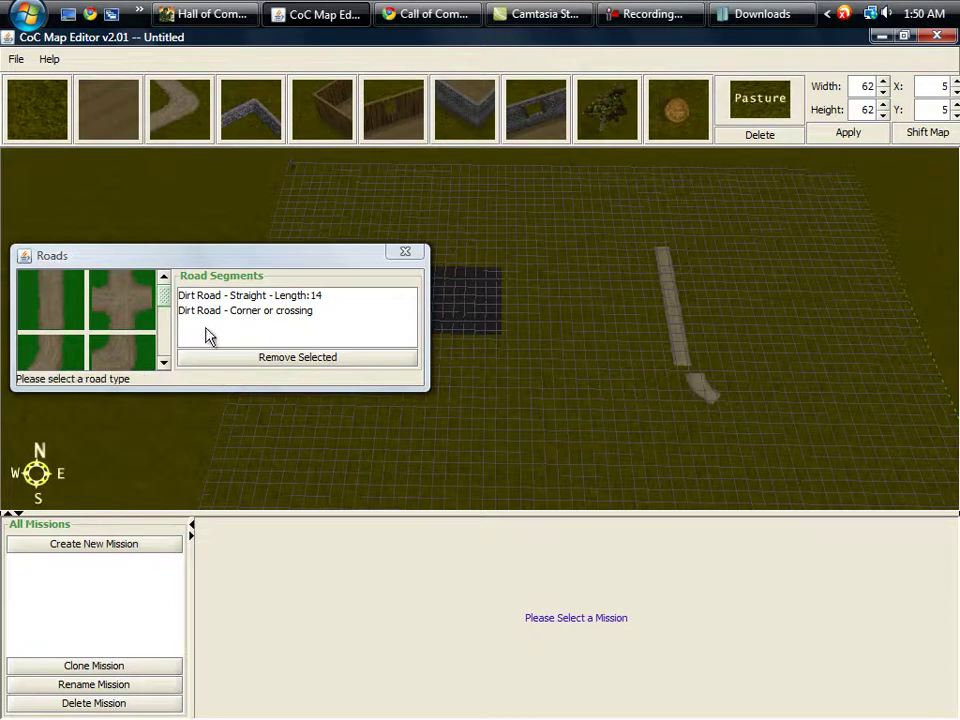
- Highlight the straight and corner road segments in turn, and remove the misplaced corner segment
click(245, 311)
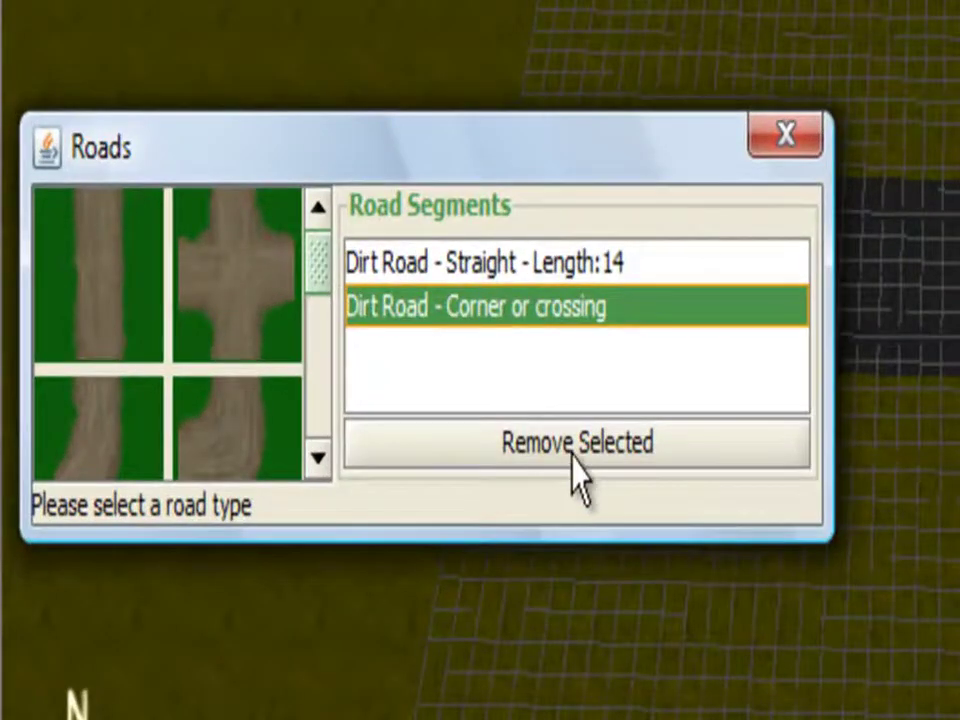
click(575, 272)
click(556, 310)
click(553, 266)
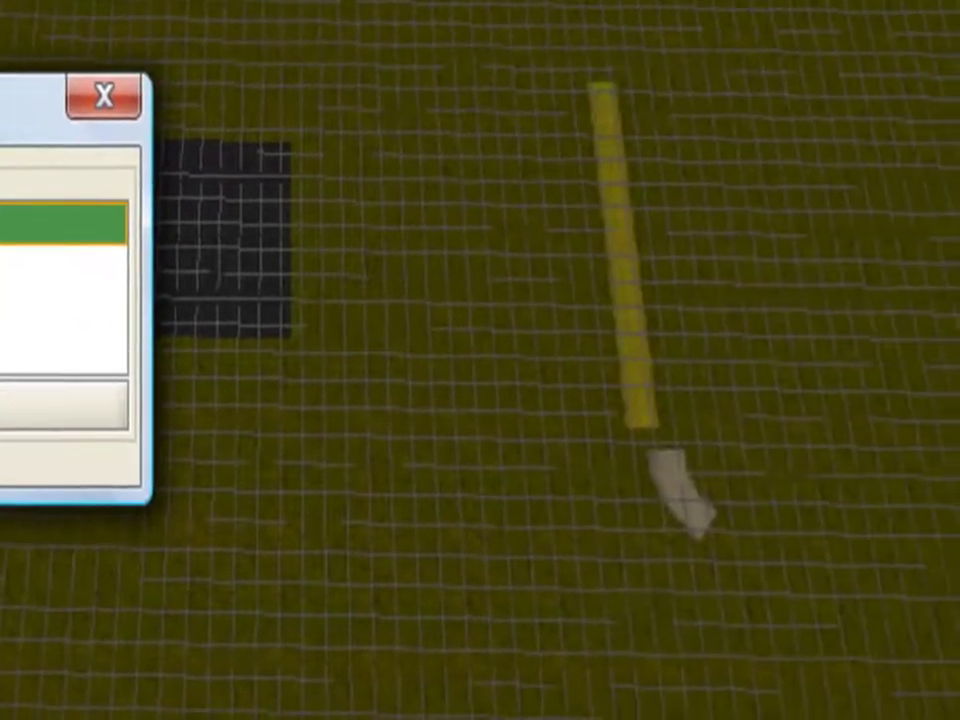
click(60, 265)
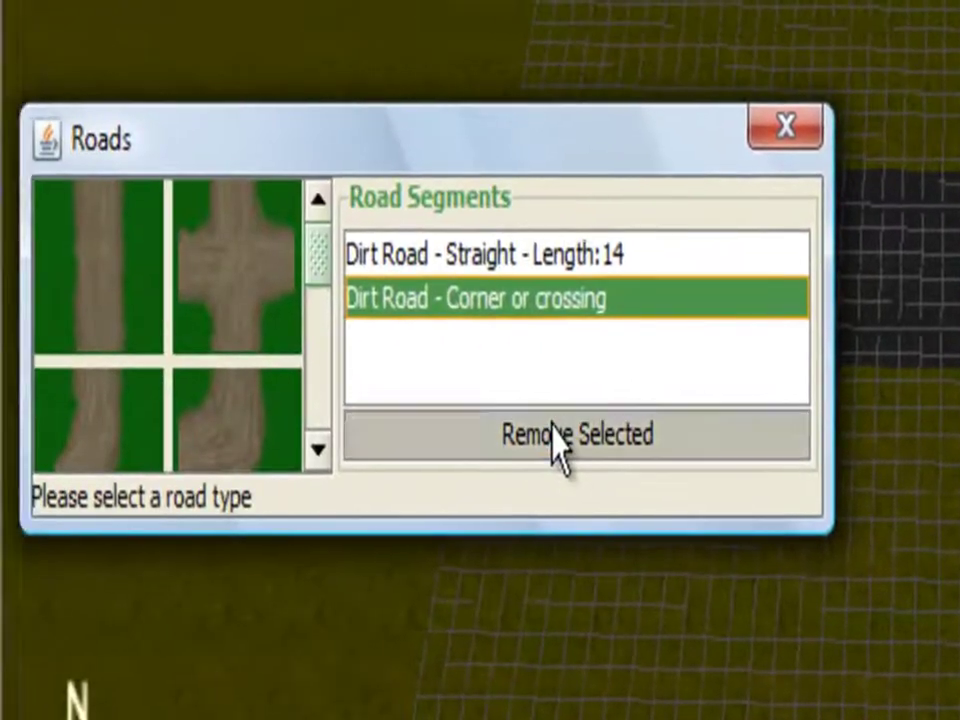
click(60, 405)
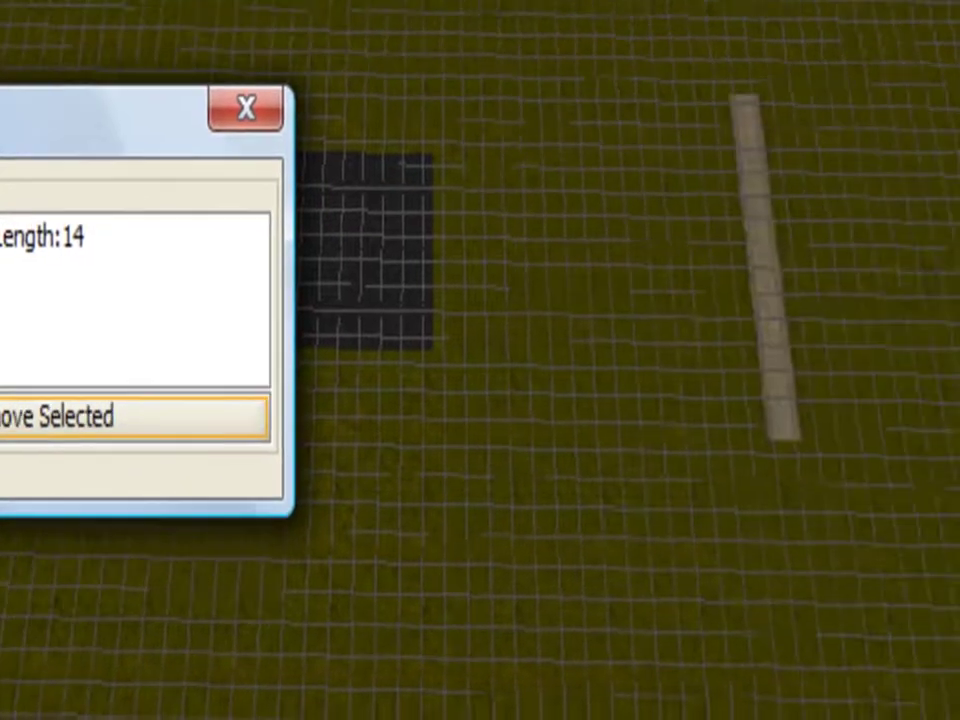
- Attach a curved dirt road piece to the straight road's southern end, and a corner piece below it turning west
click(60, 420)
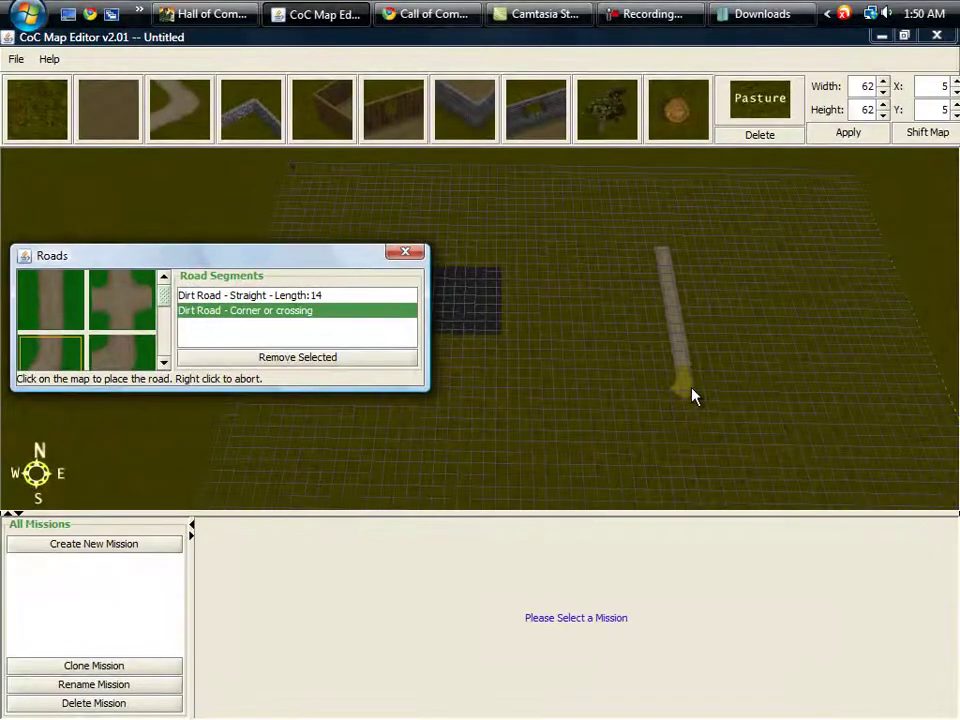
click(694, 395)
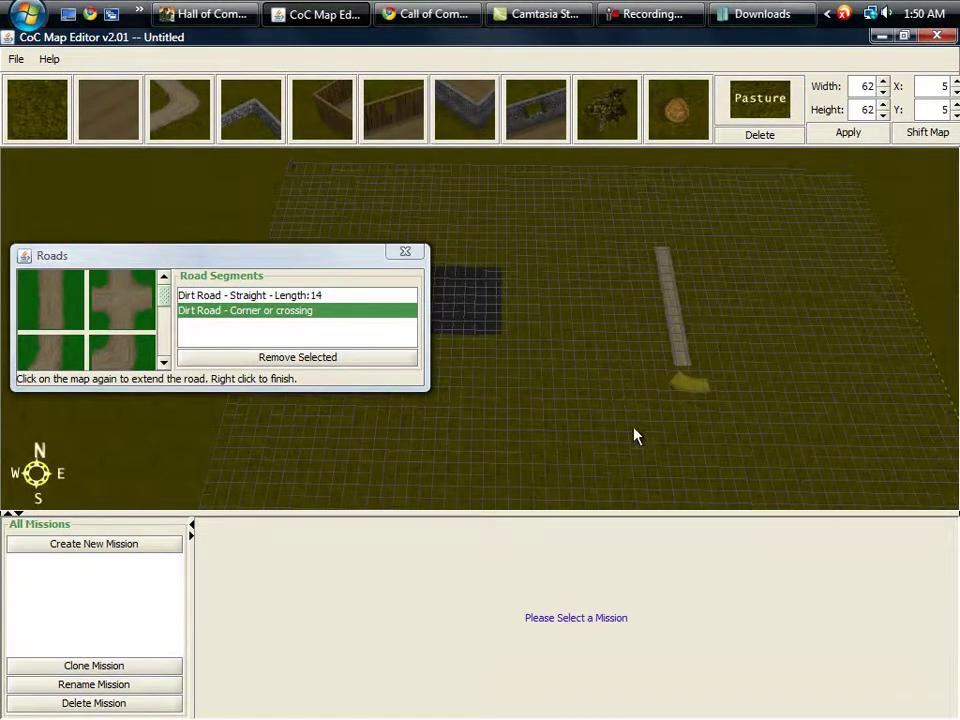
right_click(685, 362)
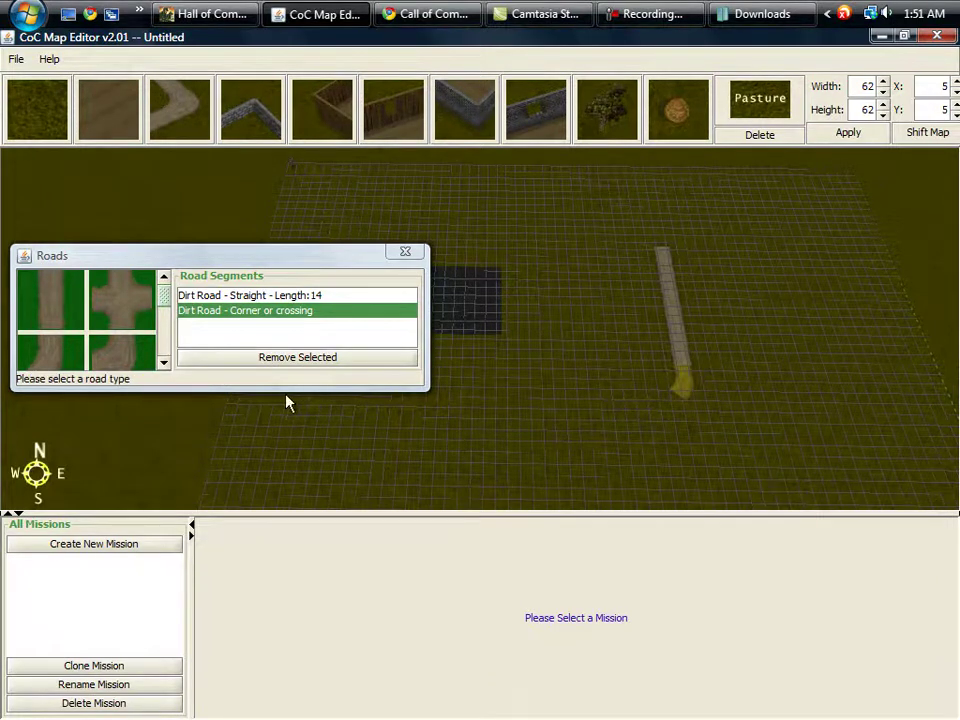
click(118, 354)
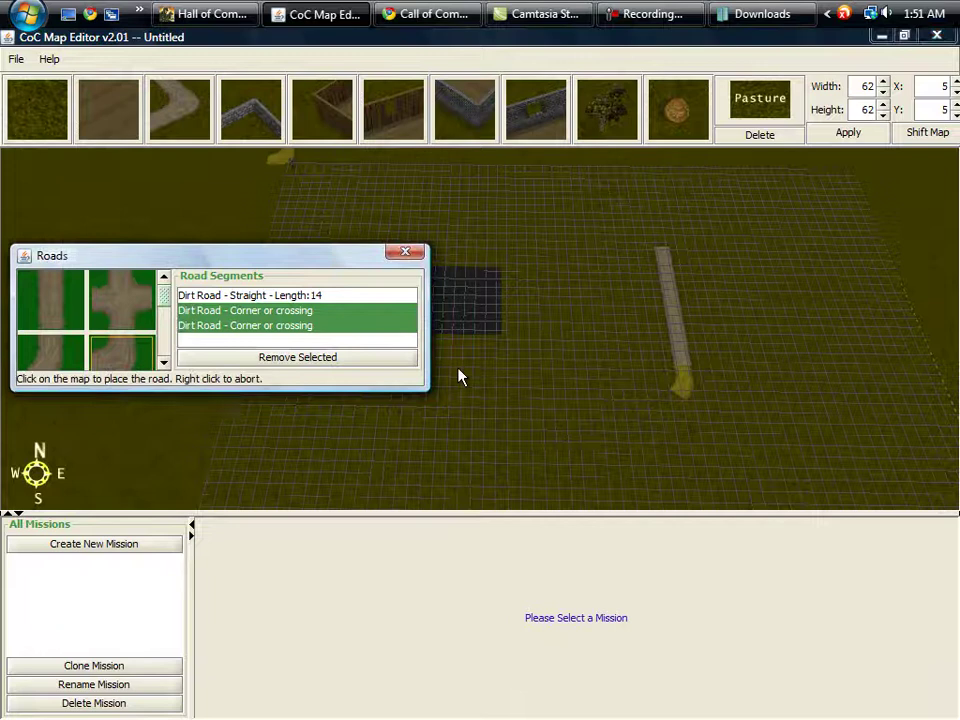
click(686, 408)
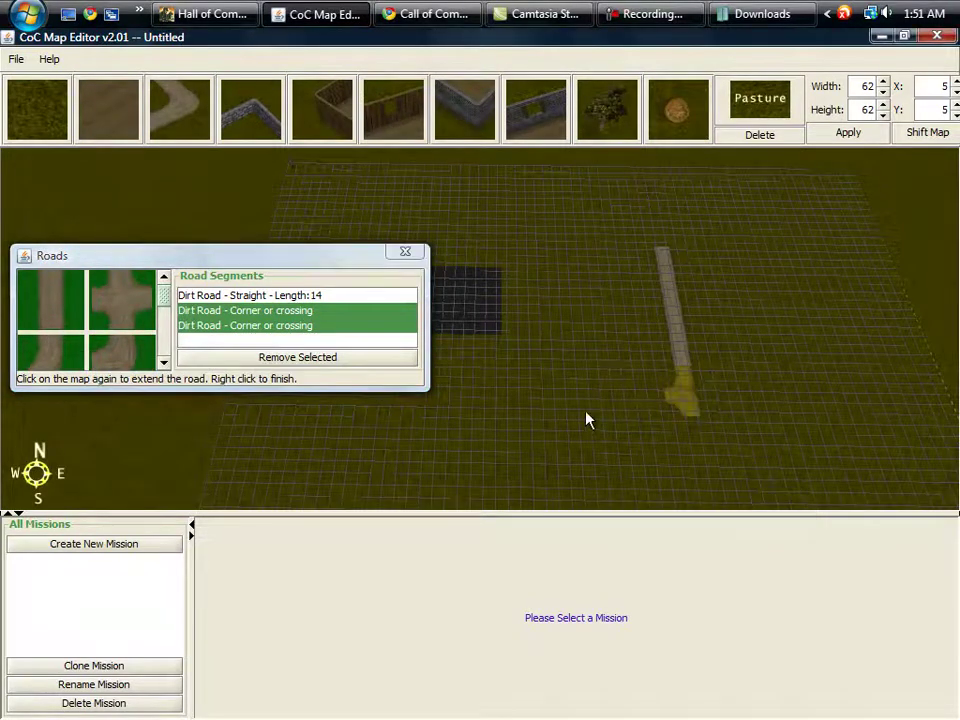
right_click(680, 387)
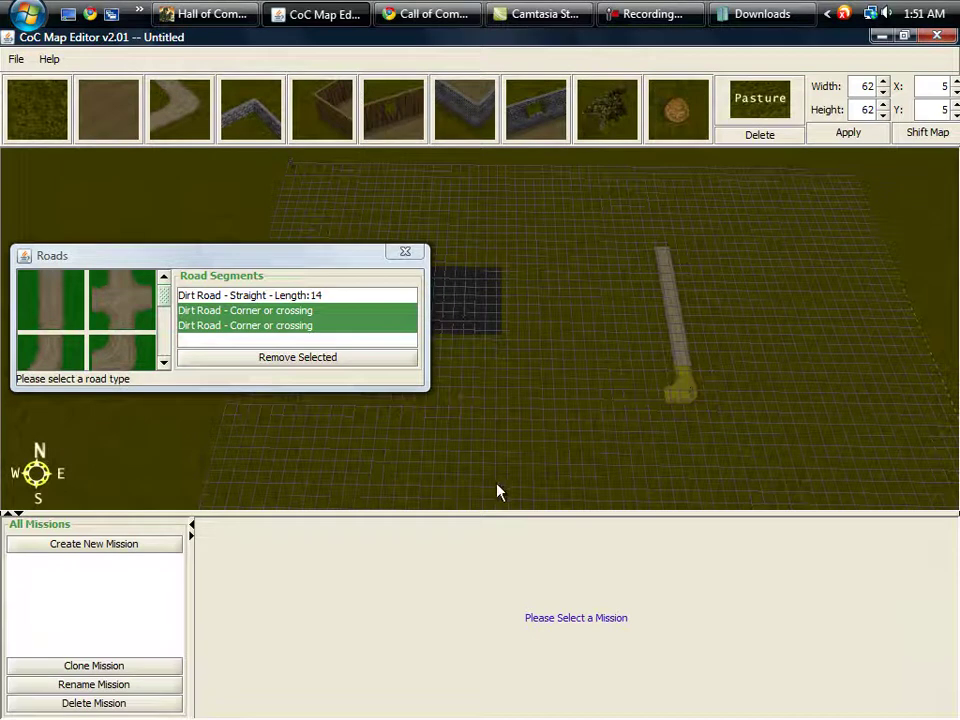
- Place a four-way dirt road crossing over the northern half of the north-south road
click(265, 345)
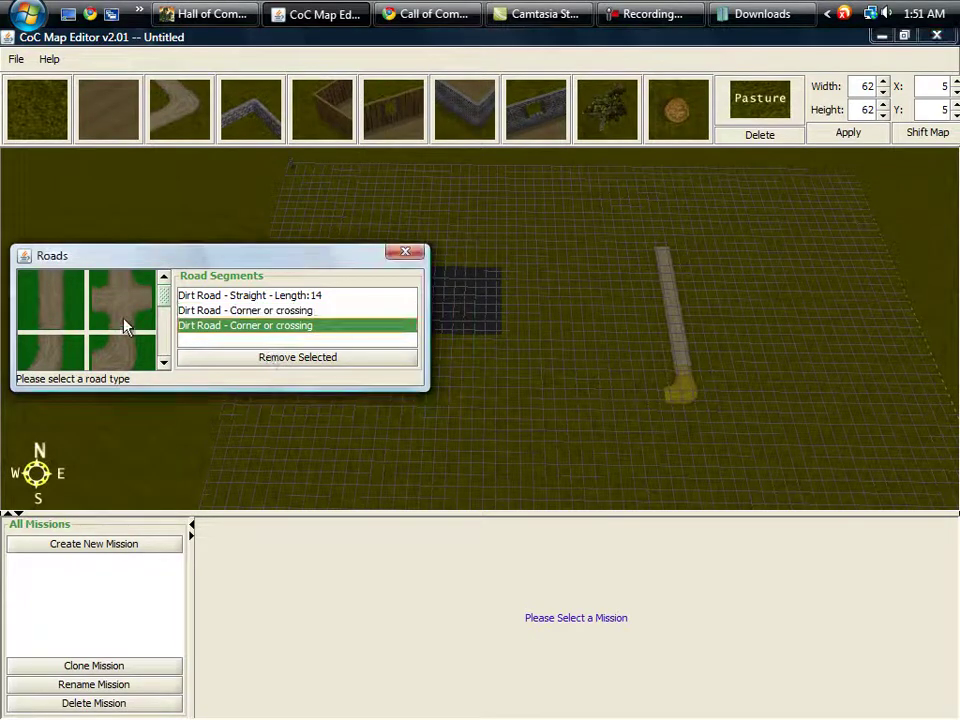
click(125, 325)
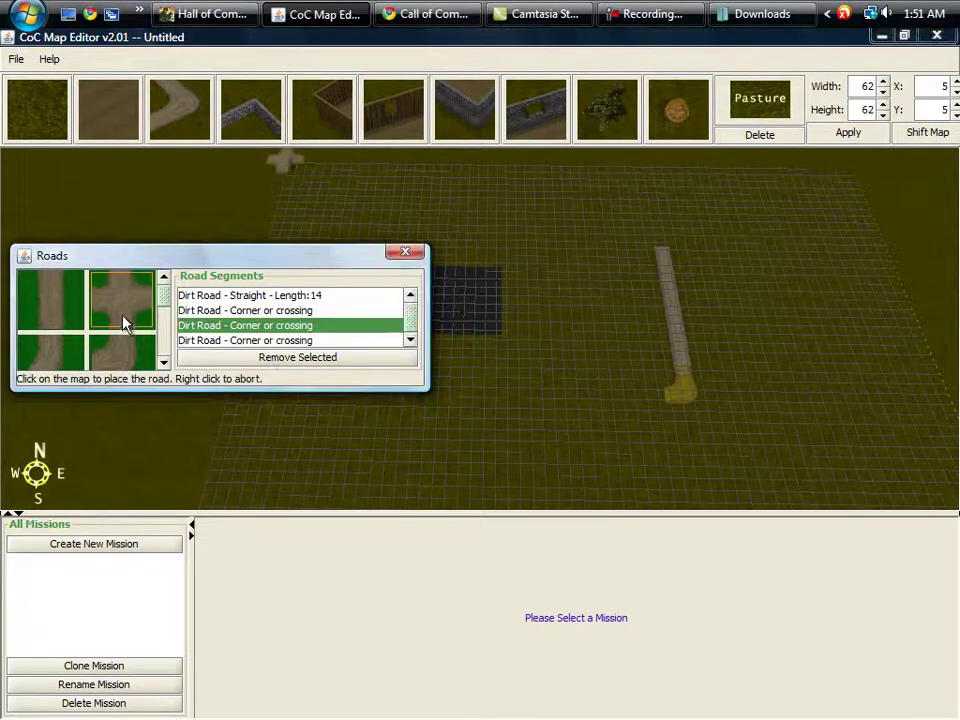
click(671, 300)
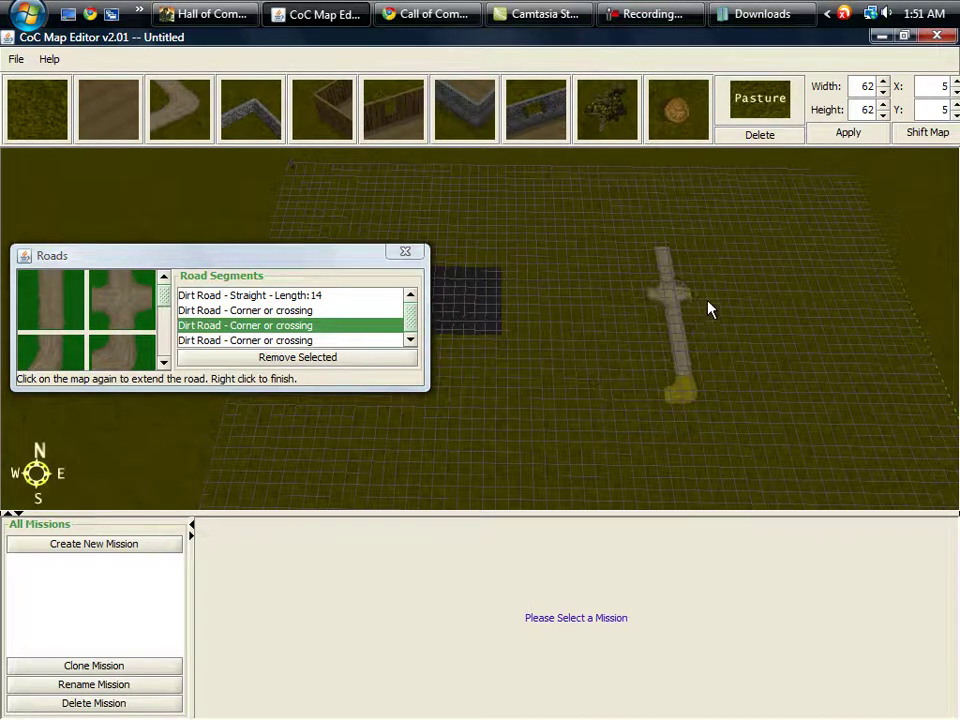
right_click(677, 322)
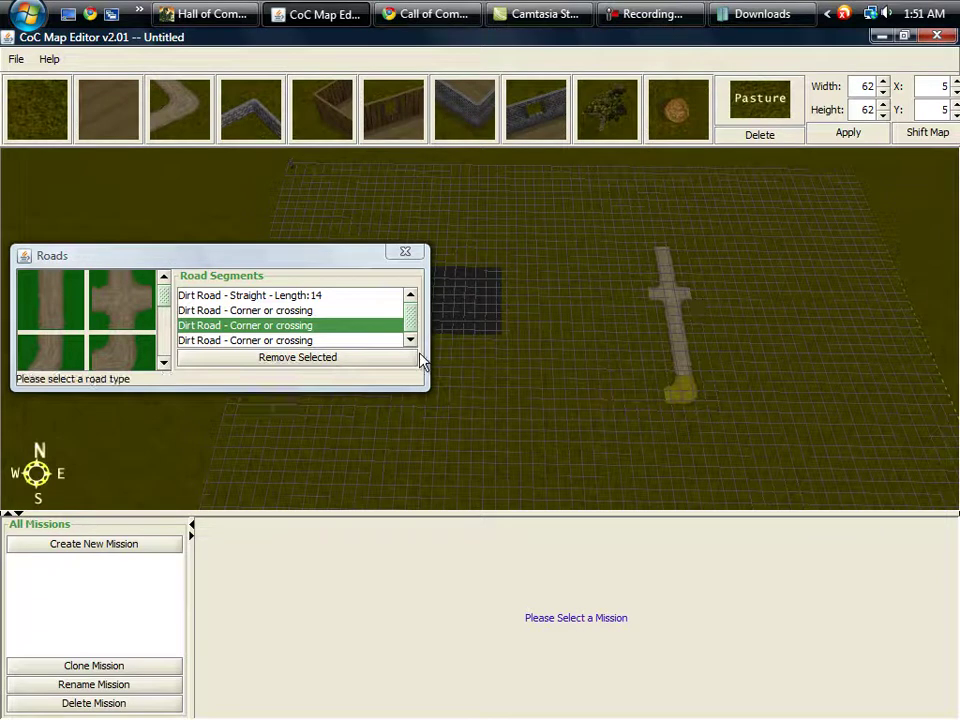
- Run a straight dirt road 15 tiles long from the crossing west to the concrete floor
click(73, 326)
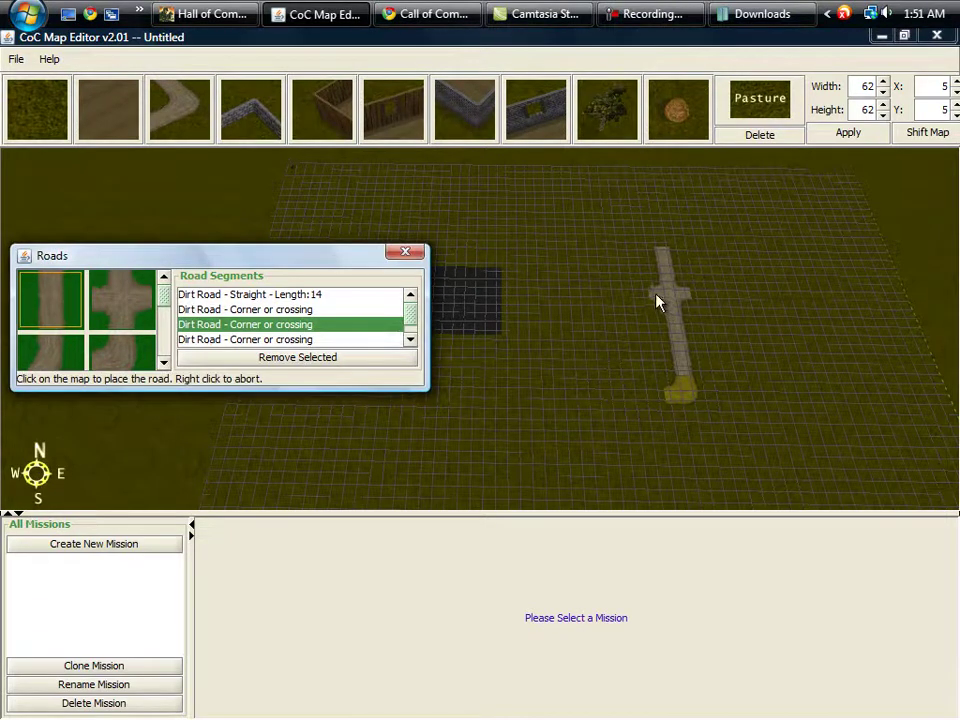
click(657, 302)
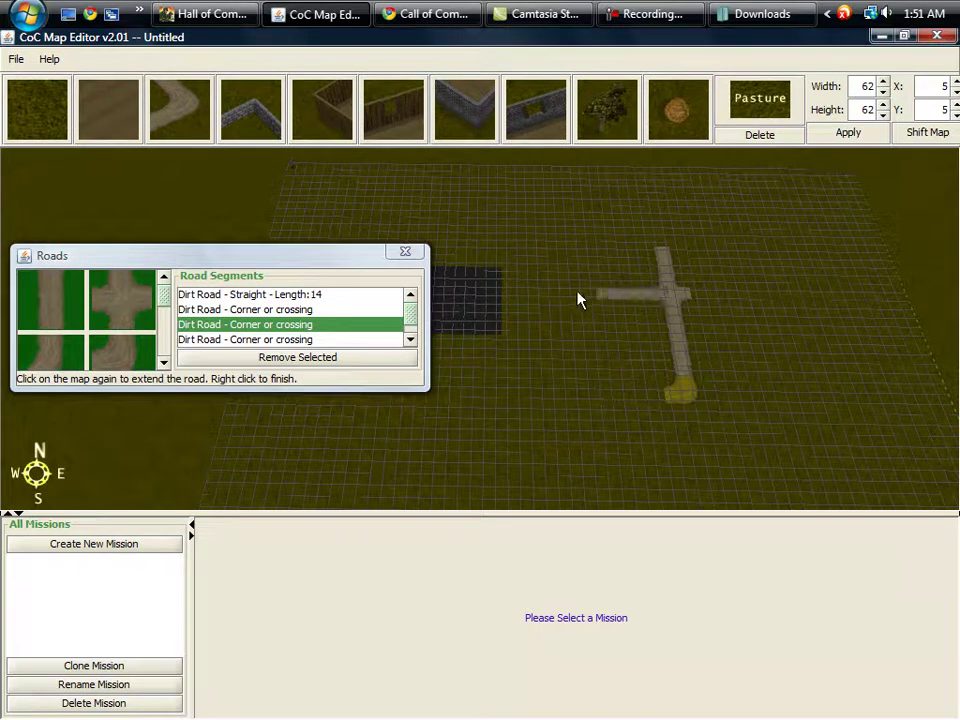
right_click(507, 302)
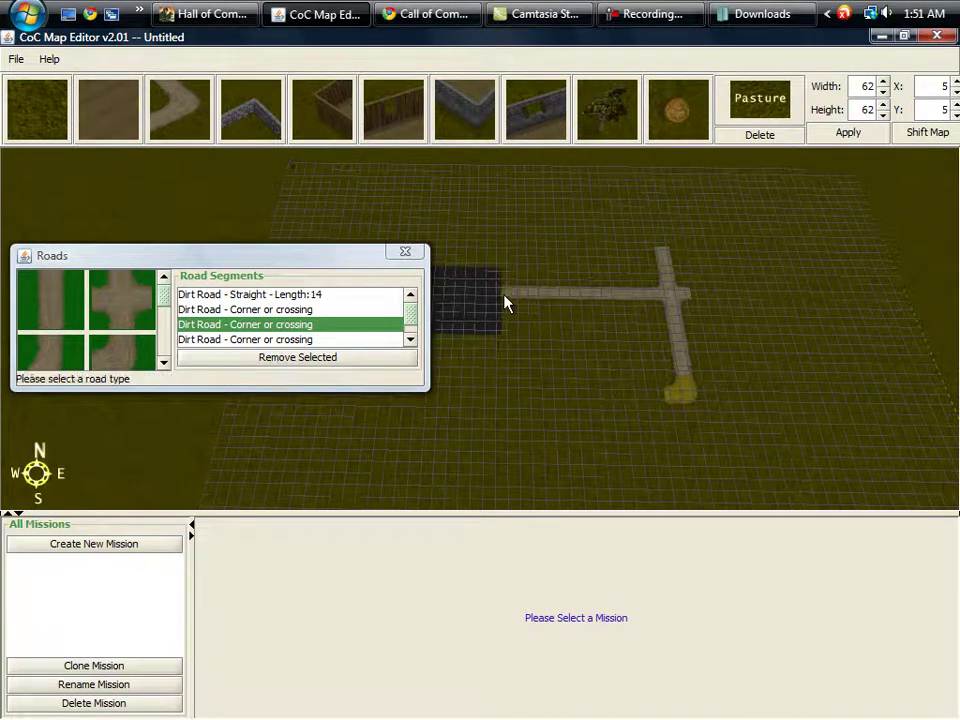
- Run a straight dirt road from the crossing east nearly to the map's eastern edge, and close the Roads window
click(66, 320)
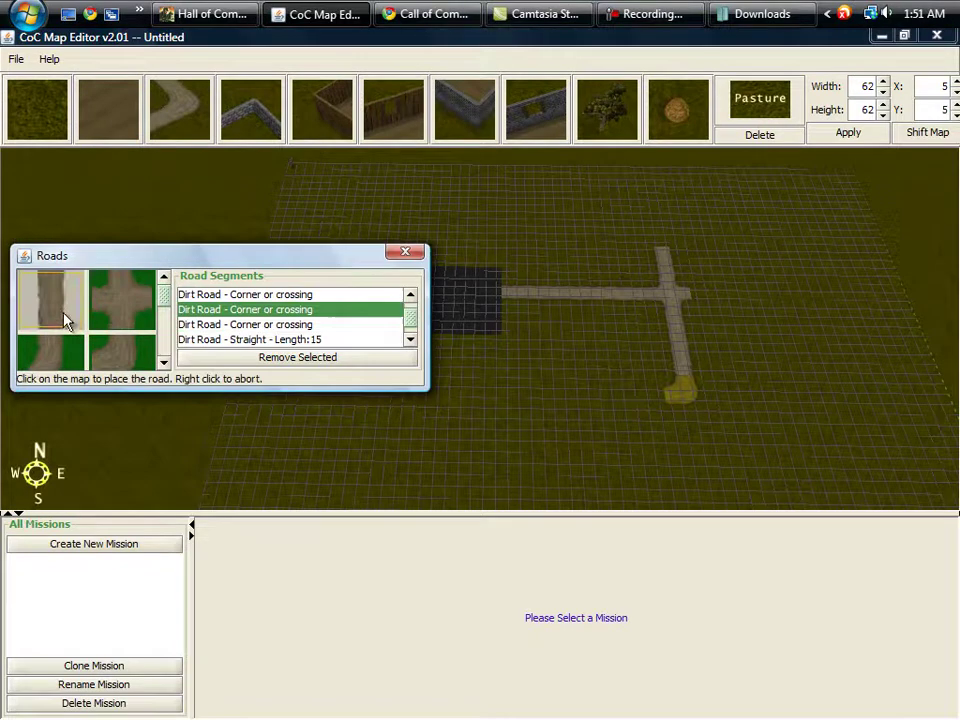
click(695, 305)
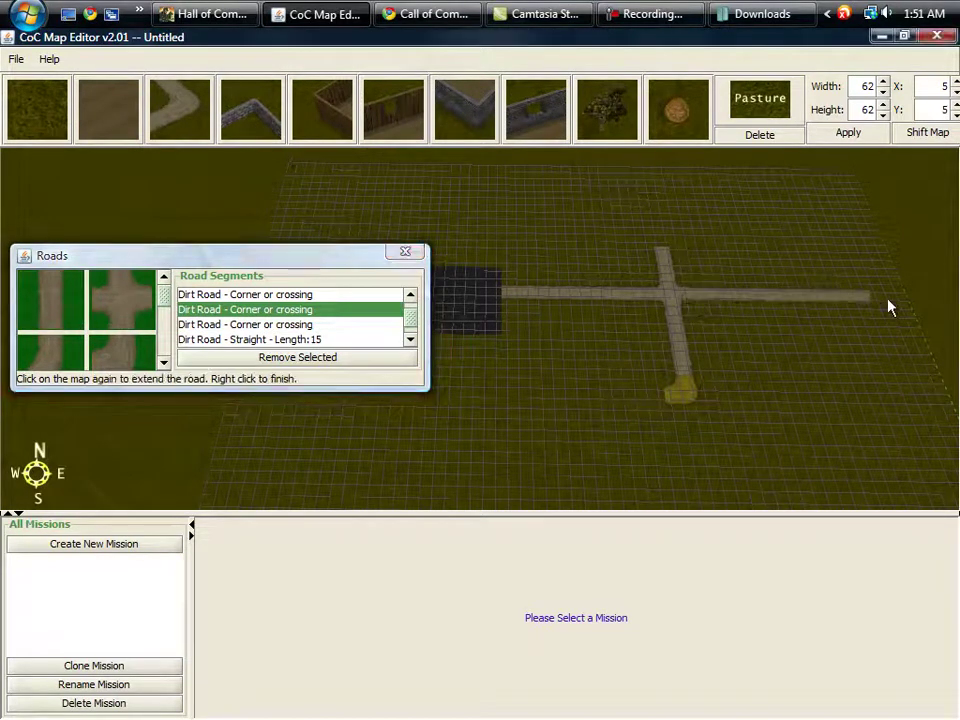
right_click(890, 307)
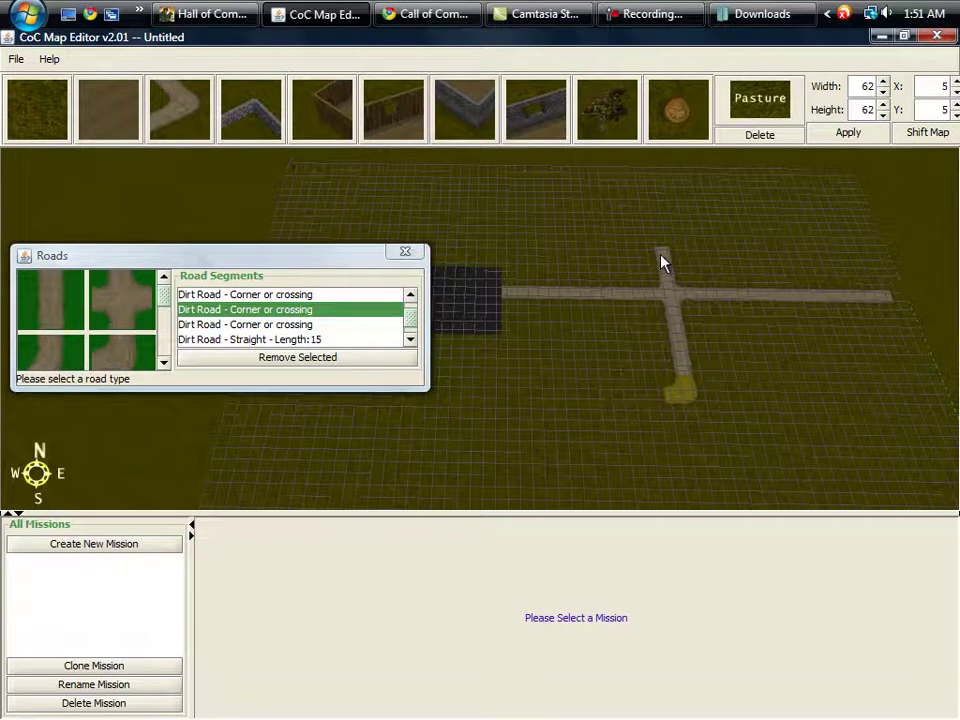
key(Right)
key(Right)
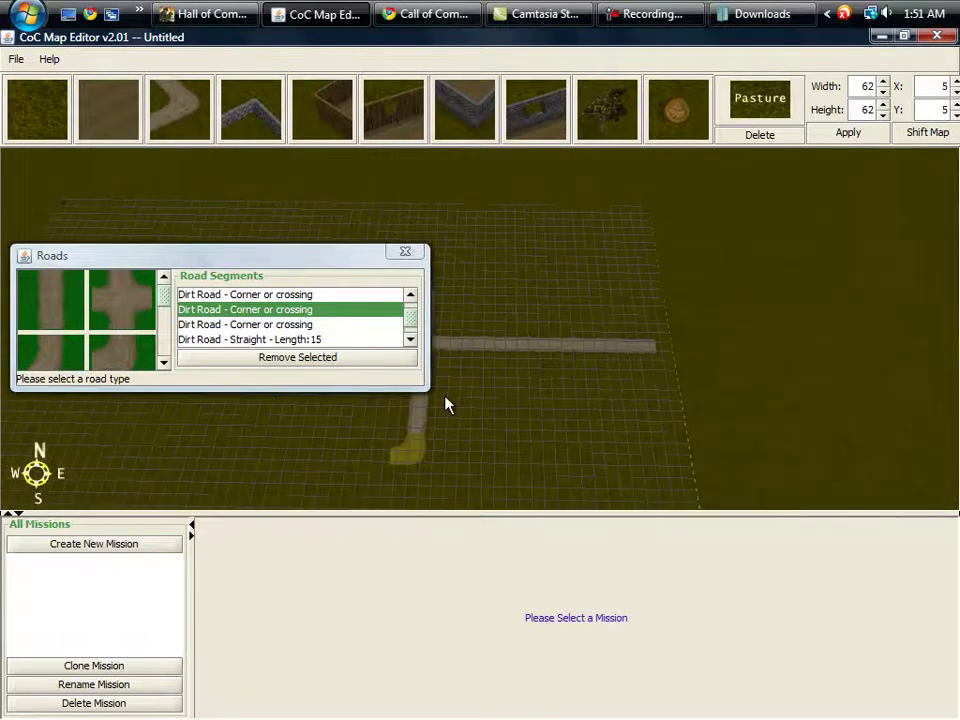
key(Down)
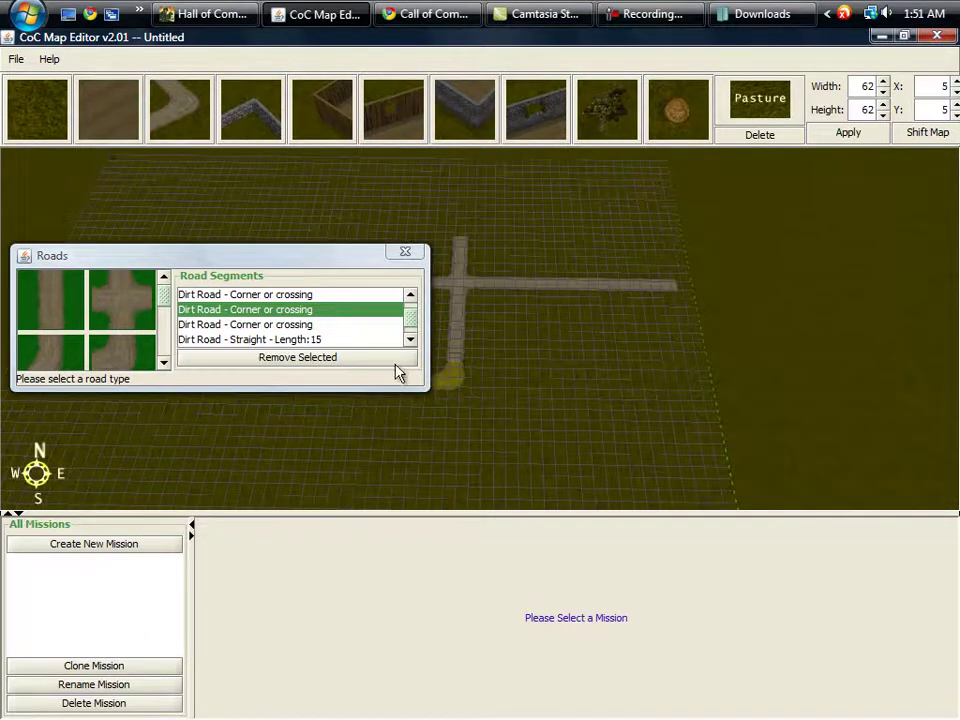
click(403, 256)
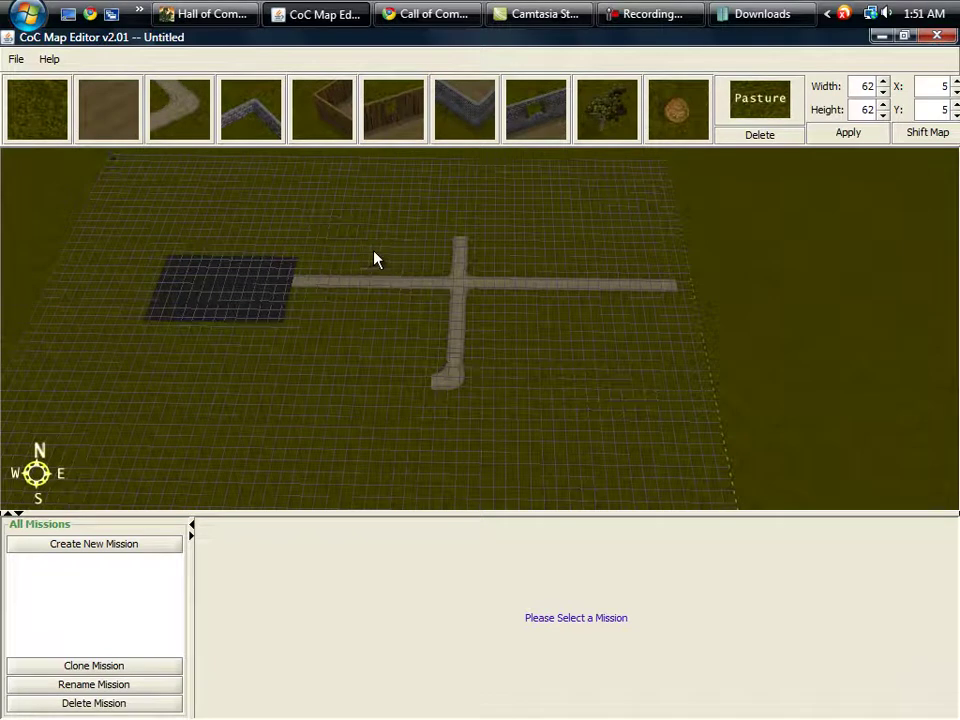
- Draw a low stone wall outline south of the concrete floor, and a small one-tile stone square southeast of it
click(238, 126)
key(Left)
key(Down)
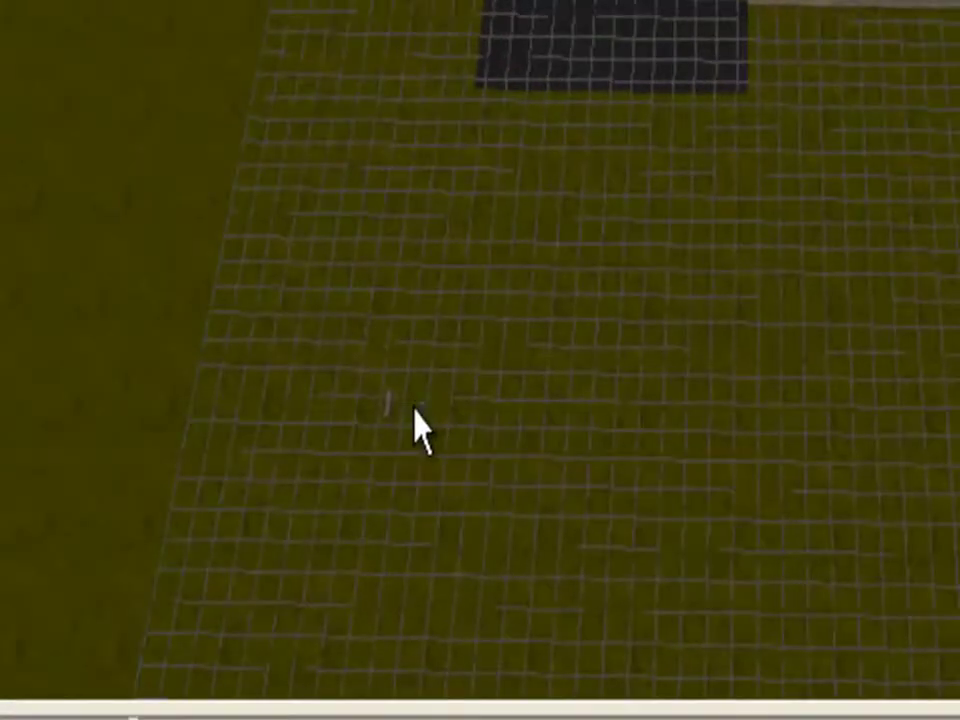
drag(415, 410, 580, 475)
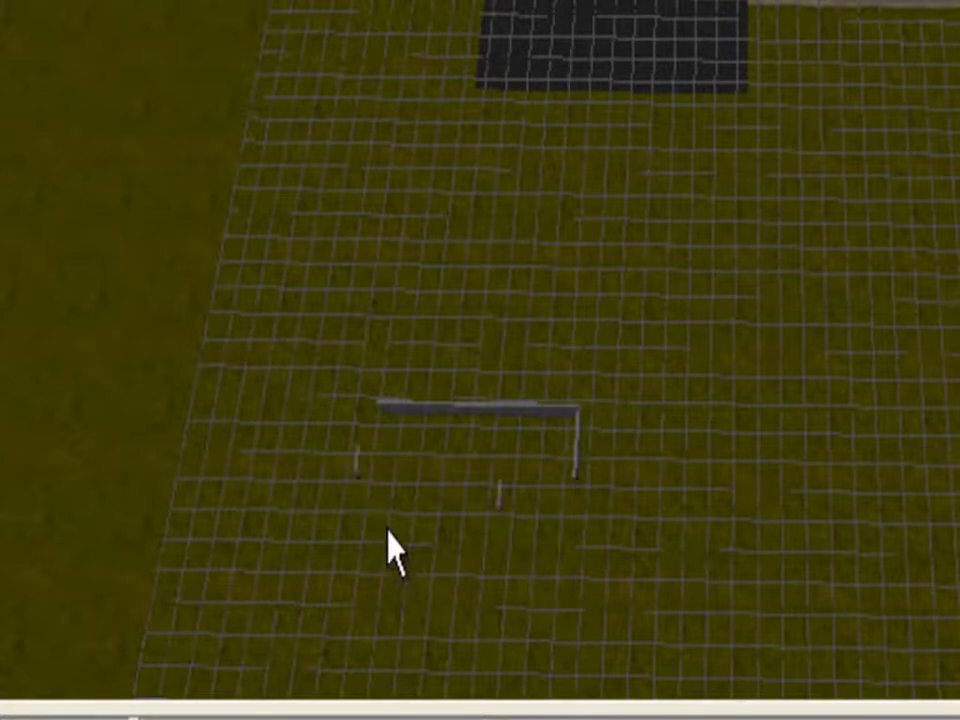
drag(360, 458, 364, 408)
mouse_move(508, 498)
mouse_down()
mouse_move(510, 461)
mouse_move(535, 473)
mouse_move(577, 466)
mouse_up()
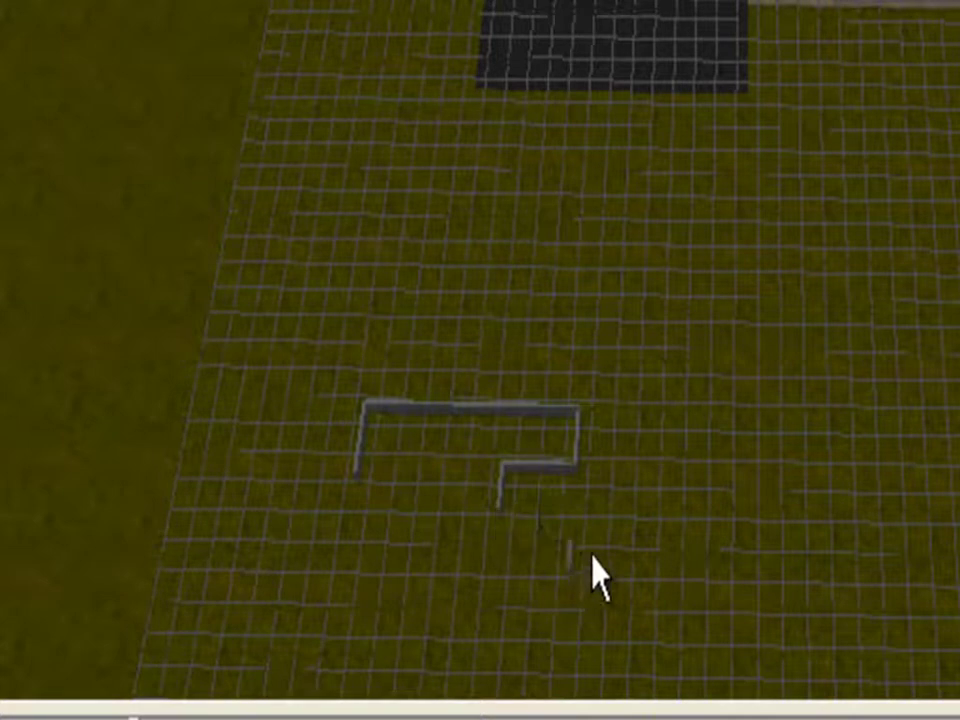
drag(592, 573, 574, 615)
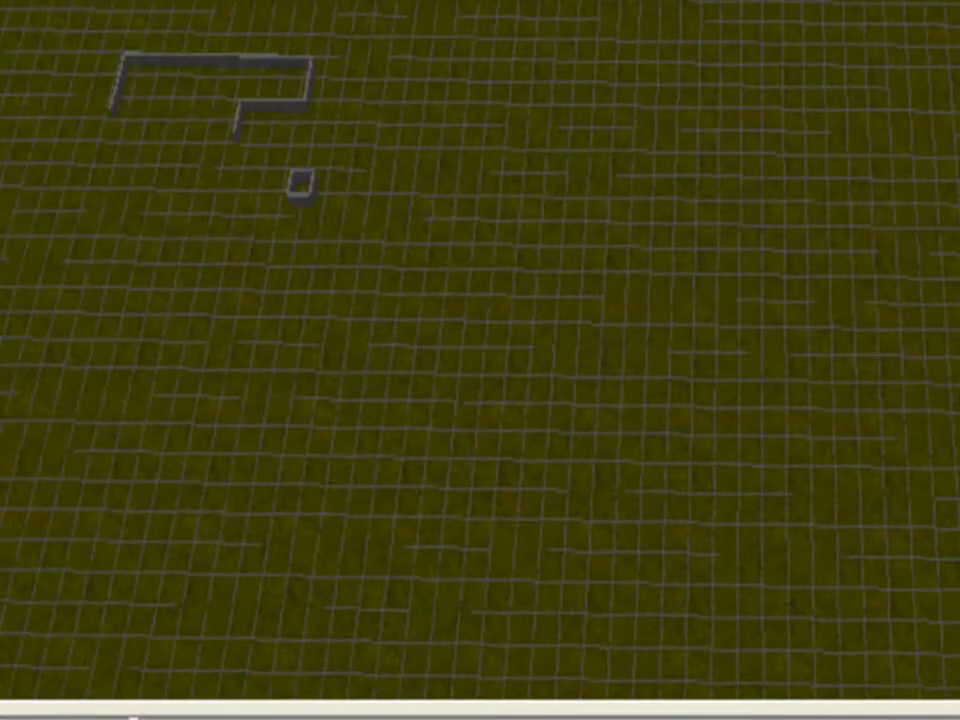
- Draw a small rectangular wooden-walled room in the southern part of the map, between the stone walls and the road's corner
drag(531, 272, 508, 280)
drag(516, 326, 536, 360)
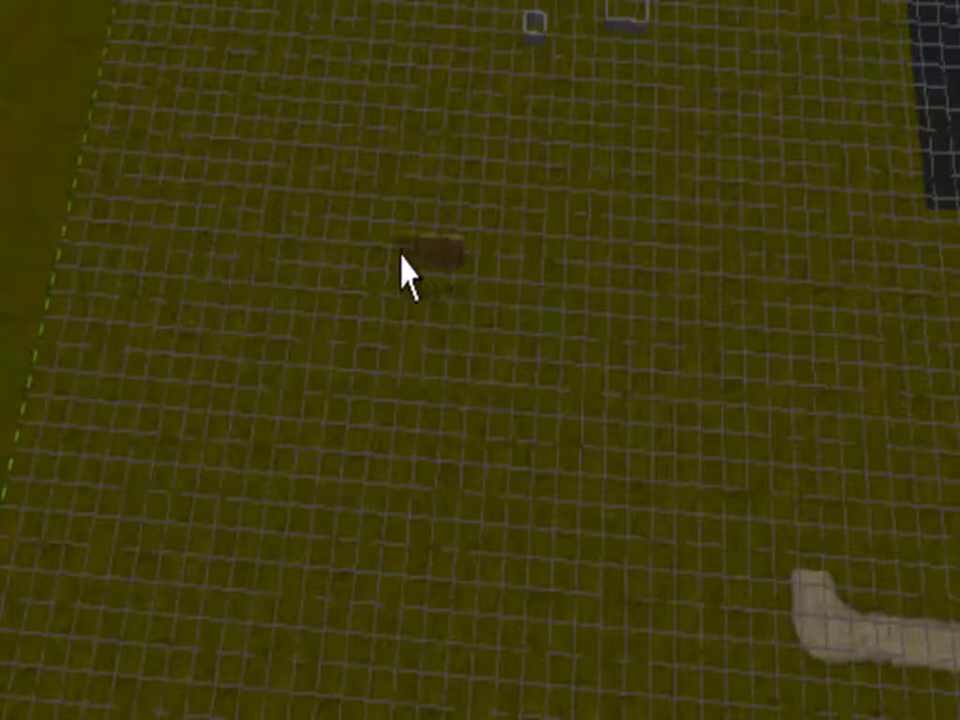
drag(379, 261, 338, 242)
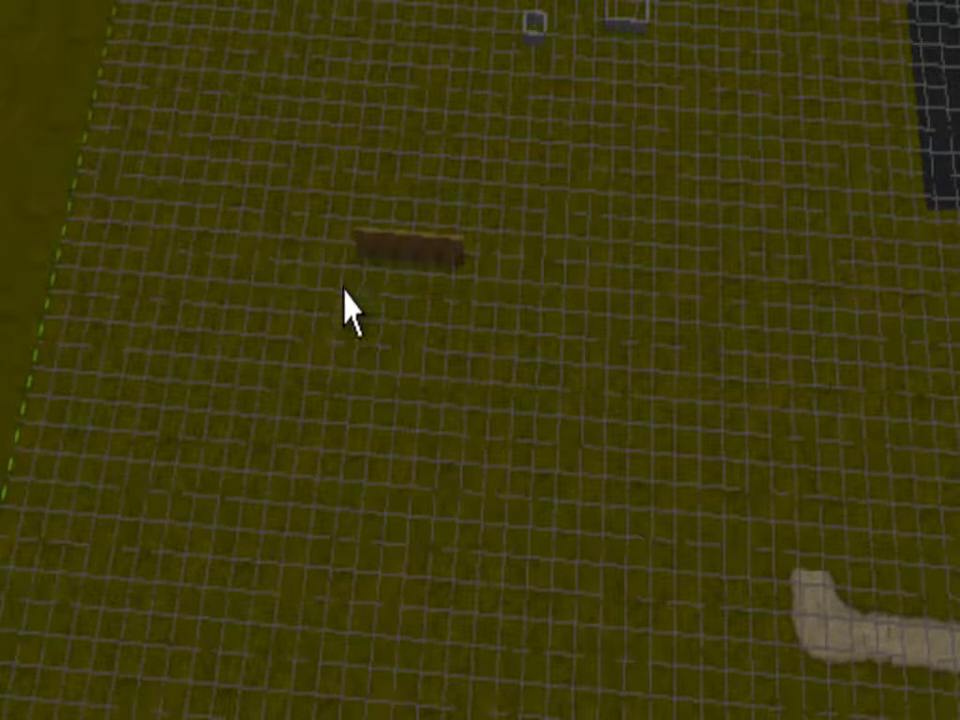
mouse_move(343, 338)
mouse_down()
mouse_move(345, 379)
mouse_move(360, 386)
mouse_move(386, 376)
mouse_move(390, 386)
mouse_move(366, 362)
mouse_move(390, 362)
mouse_move(369, 360)
mouse_move(455, 400)
mouse_move(444, 375)
mouse_move(452, 377)
mouse_move(457, 325)
mouse_move(458, 340)
mouse_up()
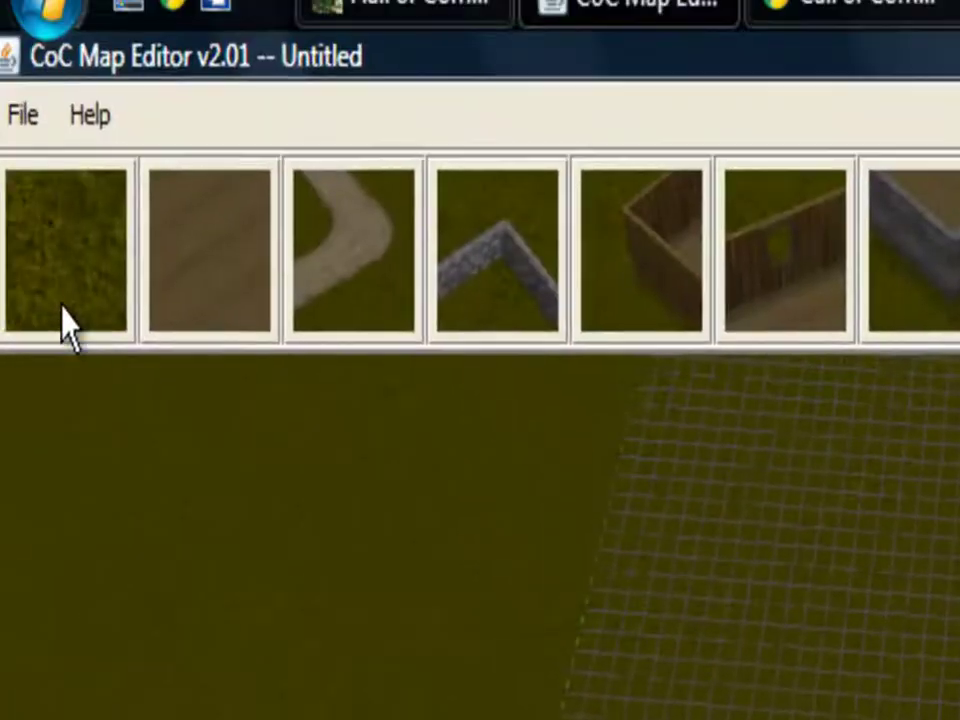
- Erase the wall pieces at the wooden room's small corner square with grass, and close the gap with wooden wall
click(63, 308)
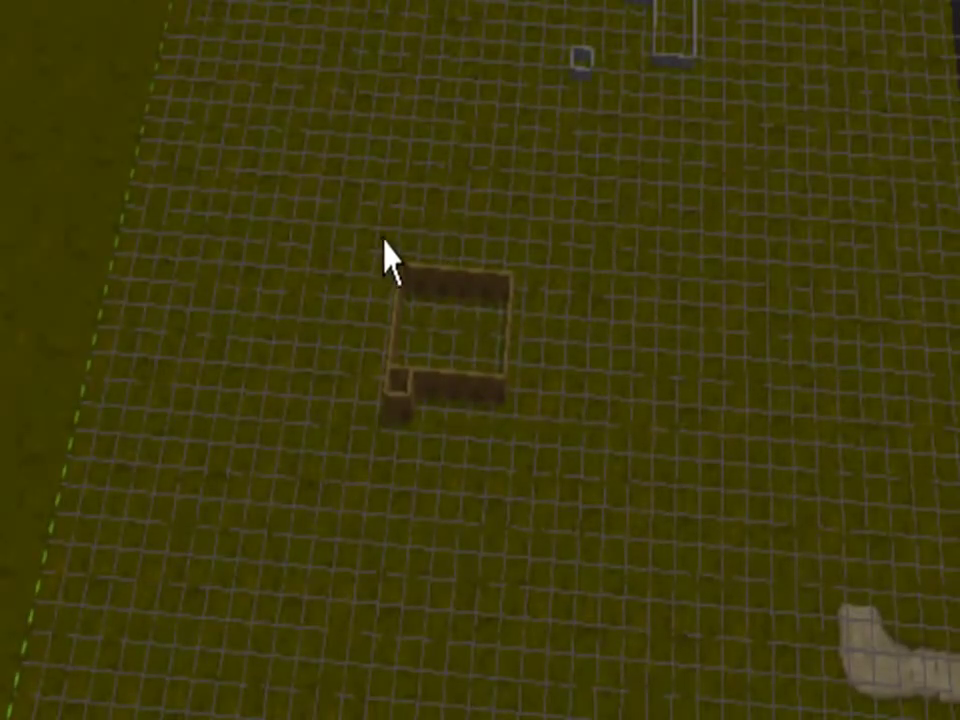
click(406, 384)
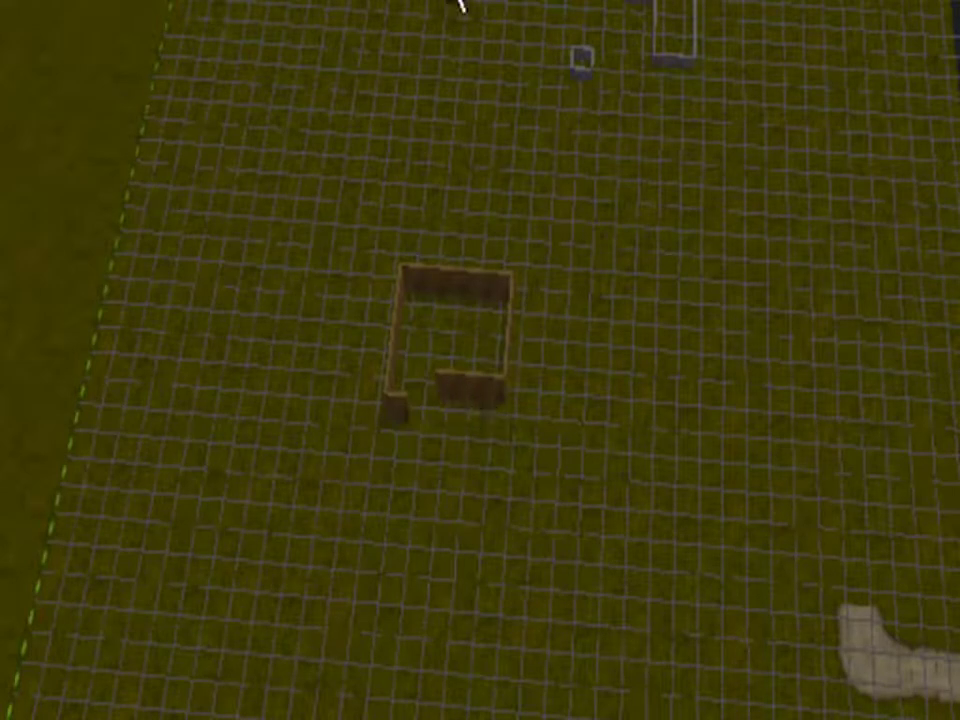
click(432, 419)
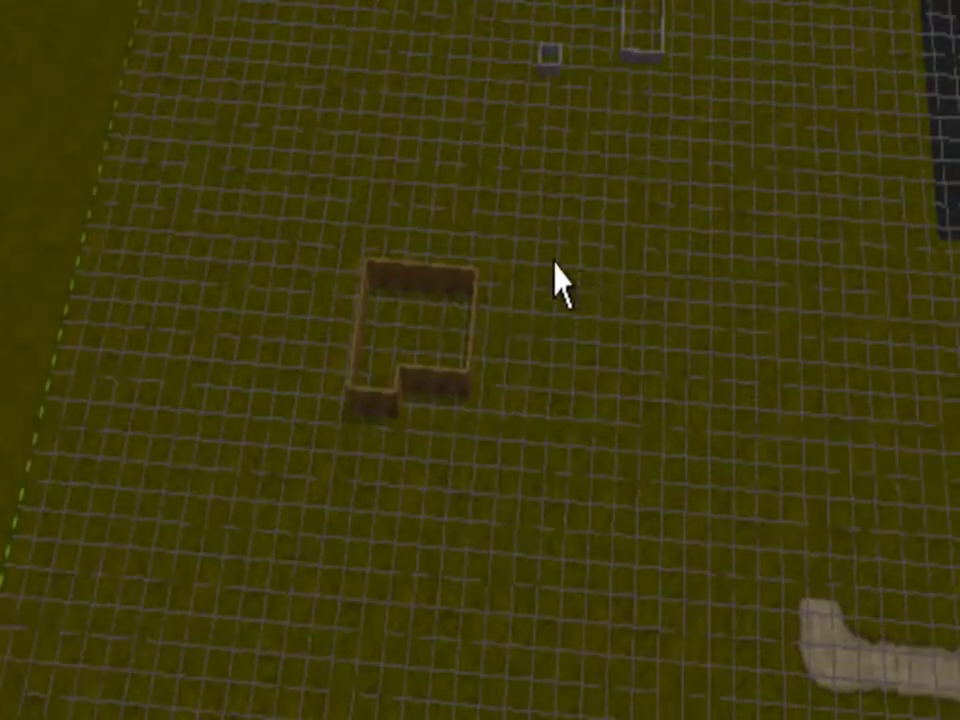
- Put wooden window sections in the wooden room's west and east walls, and erase the wall section at its southeast corner as a doorway
drag(353, 257, 955, 346)
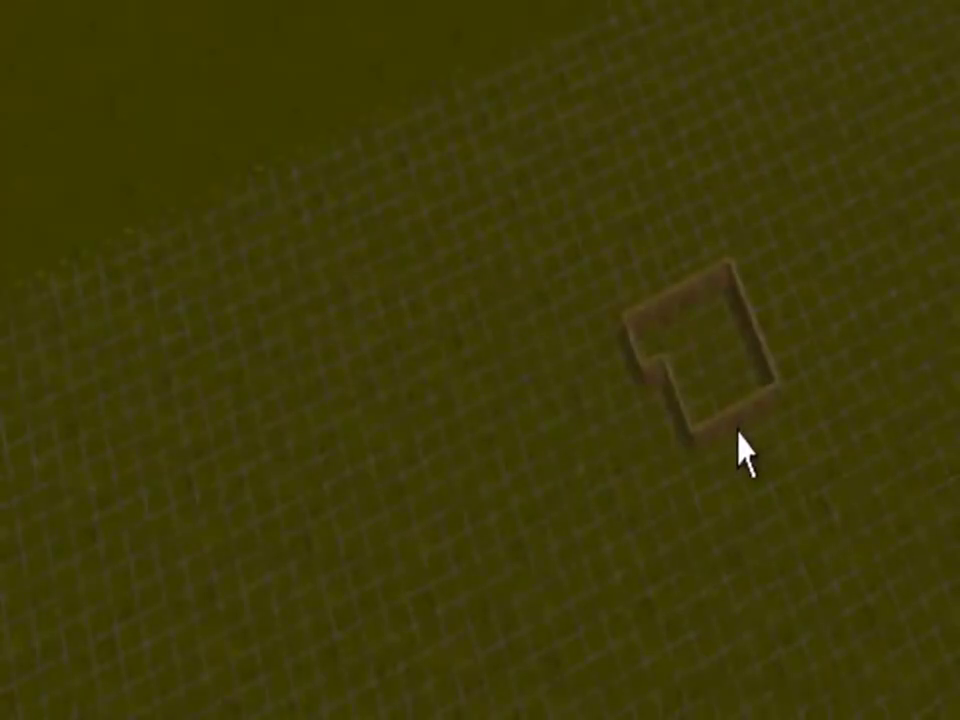
click(686, 318)
drag(818, 393, 613, 425)
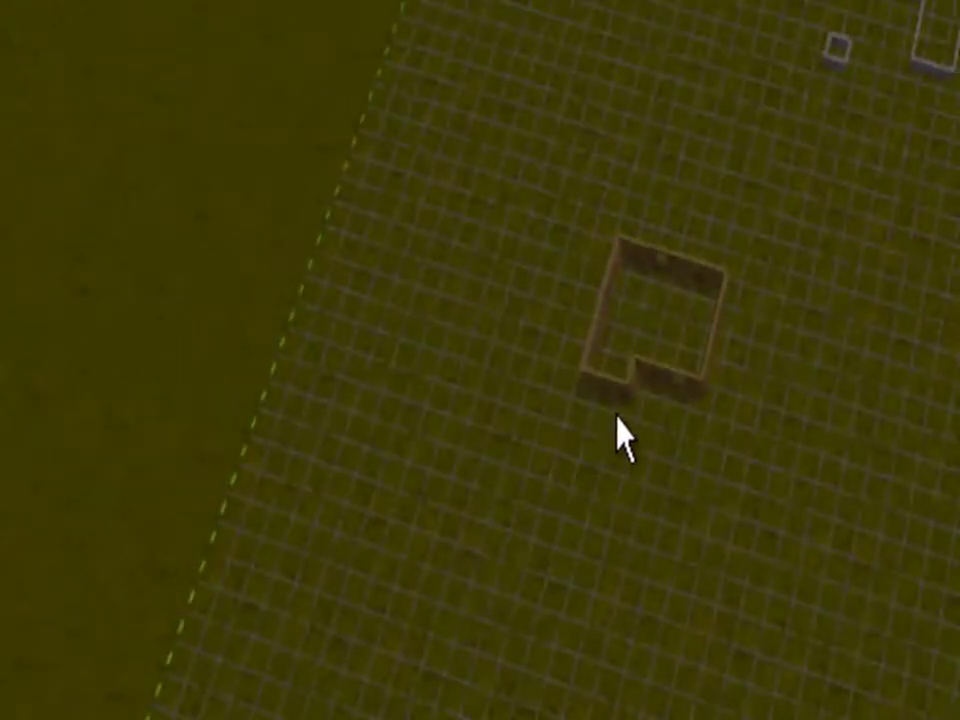
click(599, 389)
click(613, 396)
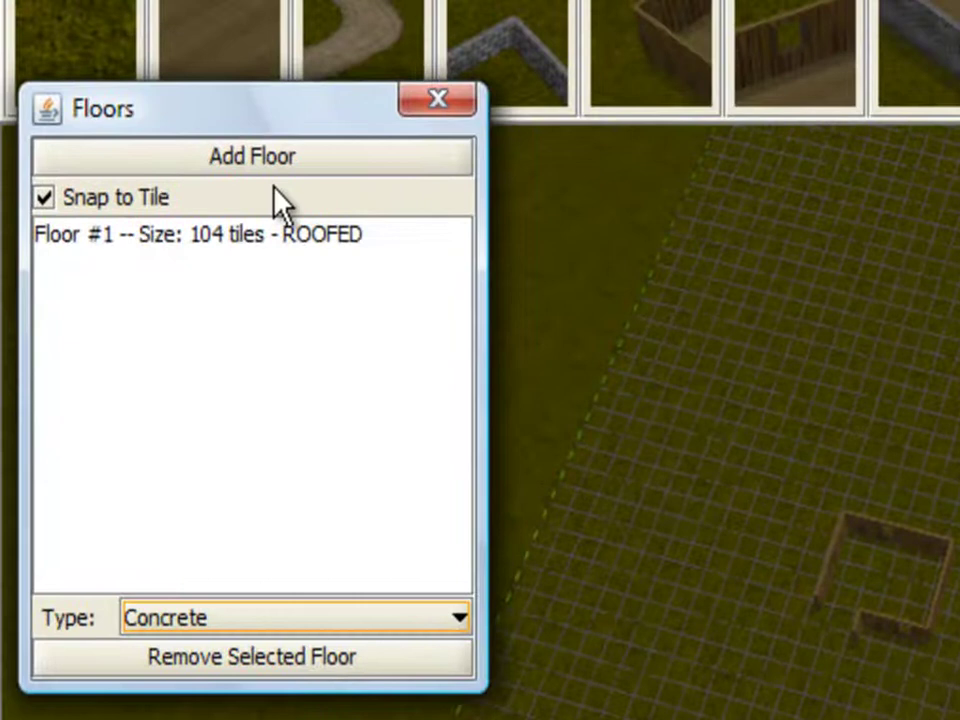
- Lay a roofed wooden floor of 20 tiles inside the wooden room and another of 152 tiles across the low stone walls, and close the Floors window
click(262, 160)
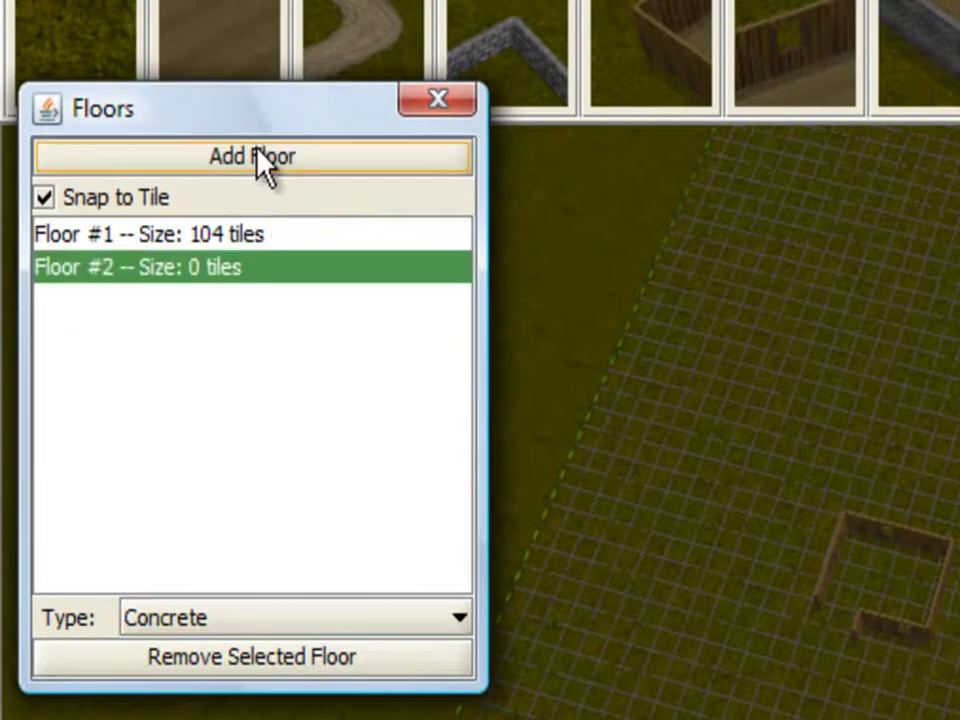
click(347, 620)
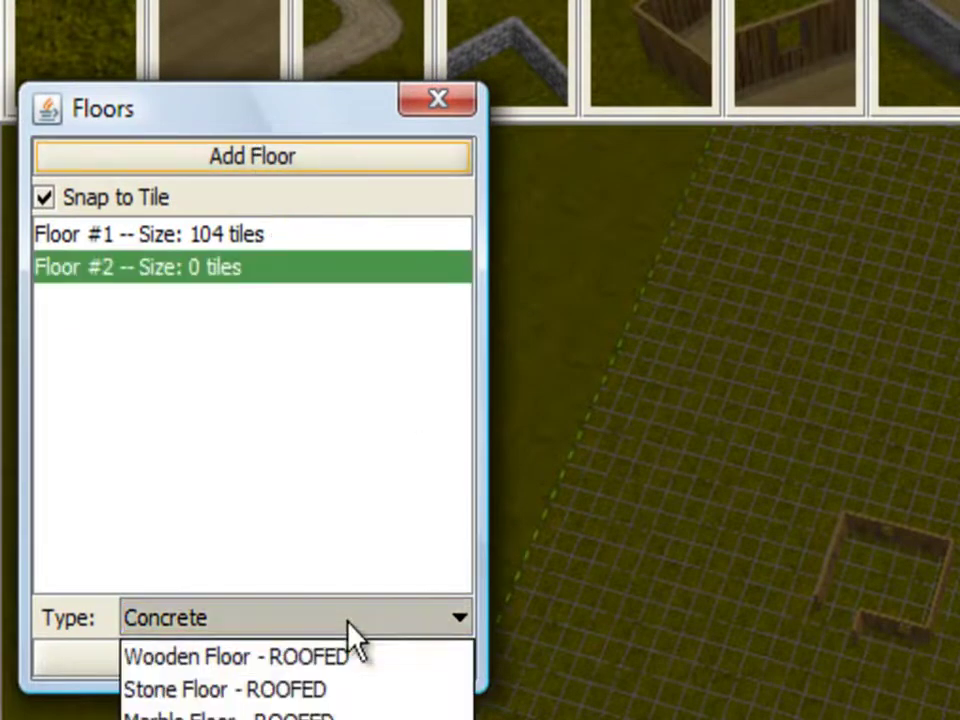
click(258, 657)
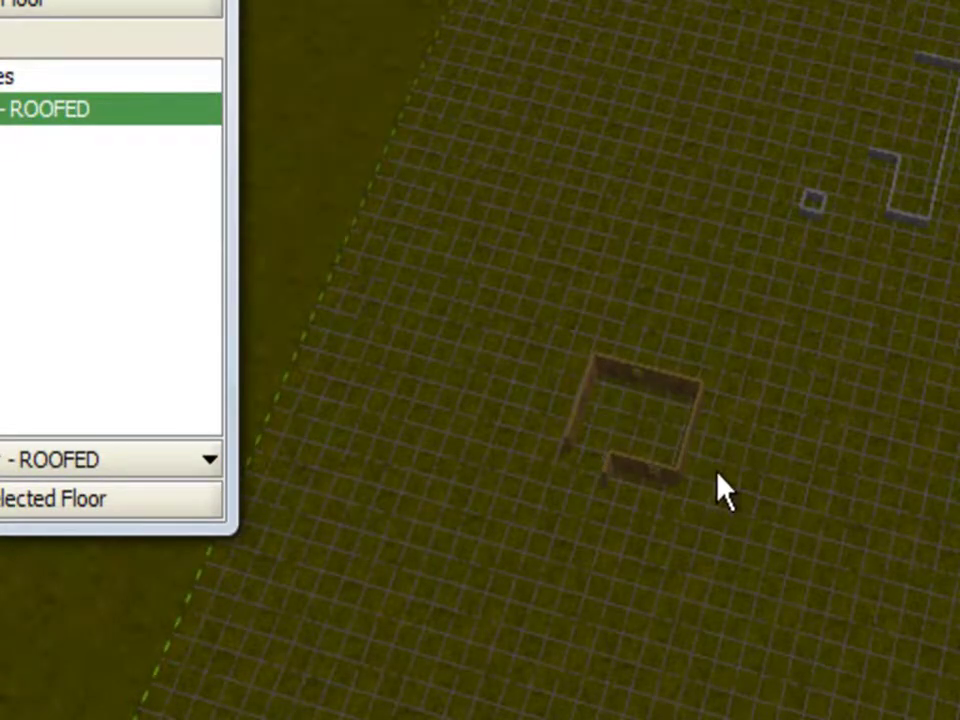
drag(717, 471, 635, 367)
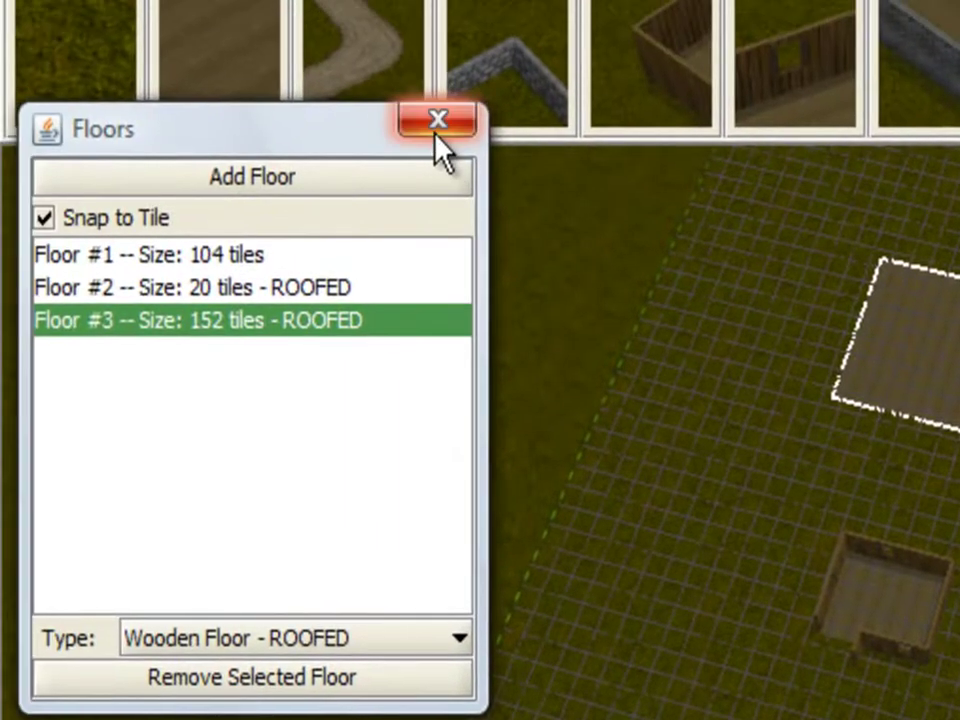
click(189, 0)
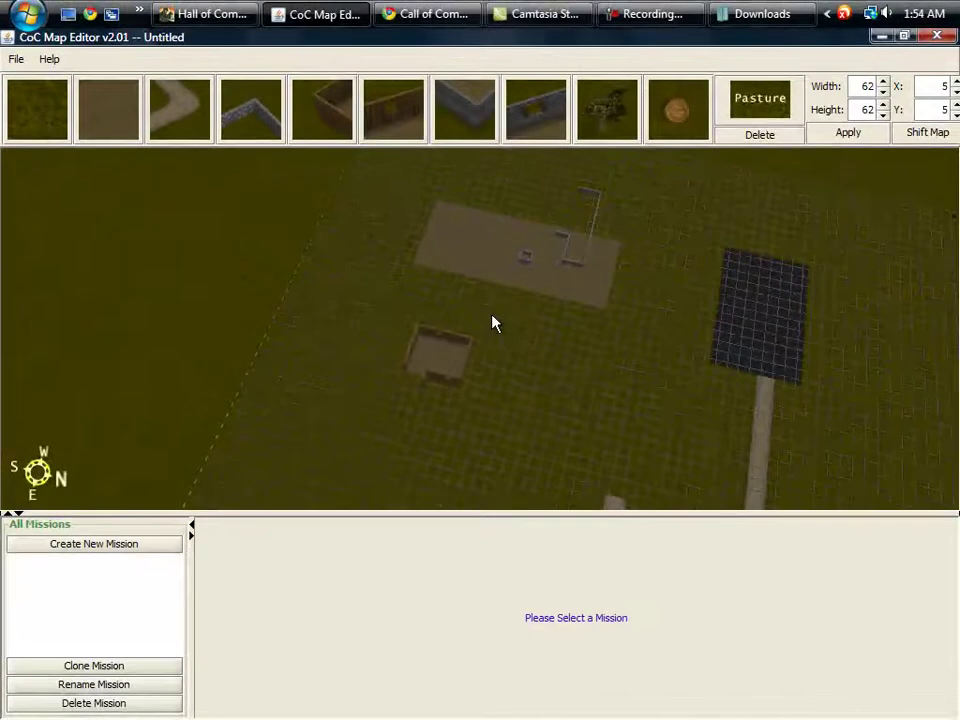
- Build a rectangular stone-walled building with window sections and wall openings just southeast of the dirt road's bent end
drag(929, 486, 222, 530)
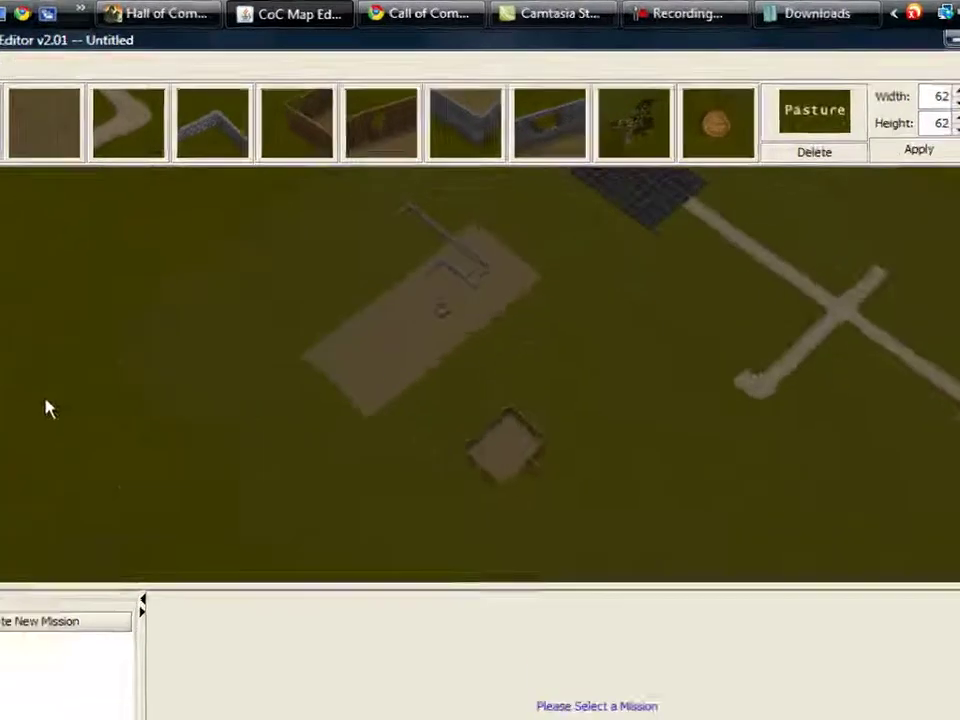
click(495, 118)
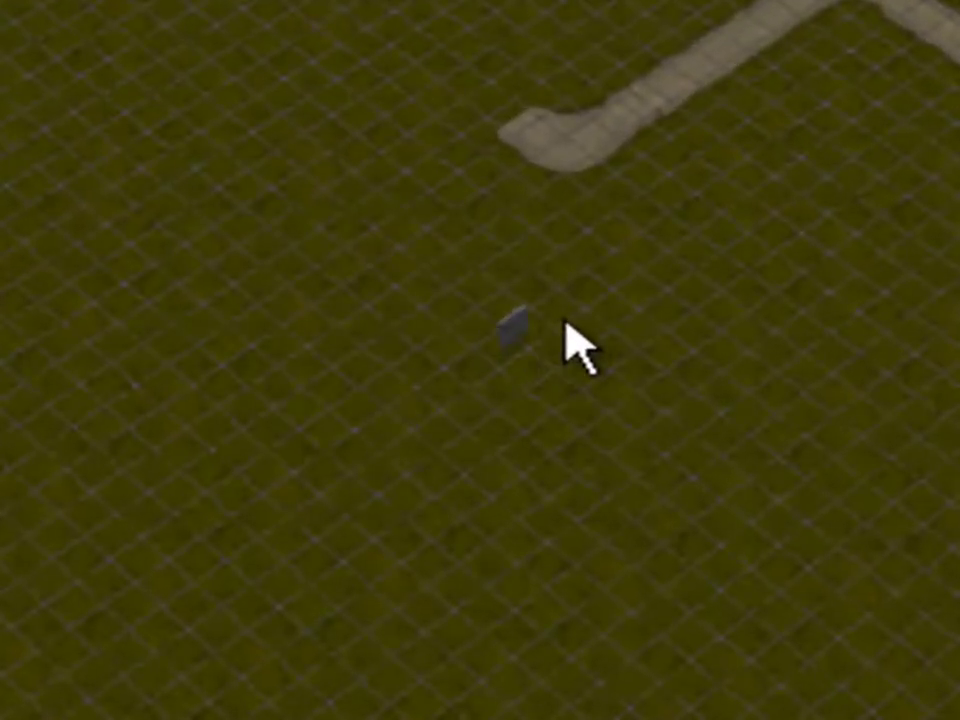
mouse_move(566, 323)
mouse_down()
mouse_move(583, 310)
mouse_move(664, 321)
mouse_move(626, 281)
mouse_move(652, 308)
mouse_move(636, 283)
mouse_move(742, 352)
mouse_move(761, 377)
mouse_move(757, 403)
mouse_up()
mouse_move(718, 462)
mouse_down()
mouse_move(654, 489)
mouse_move(639, 467)
mouse_move(602, 455)
mouse_move(534, 386)
mouse_up()
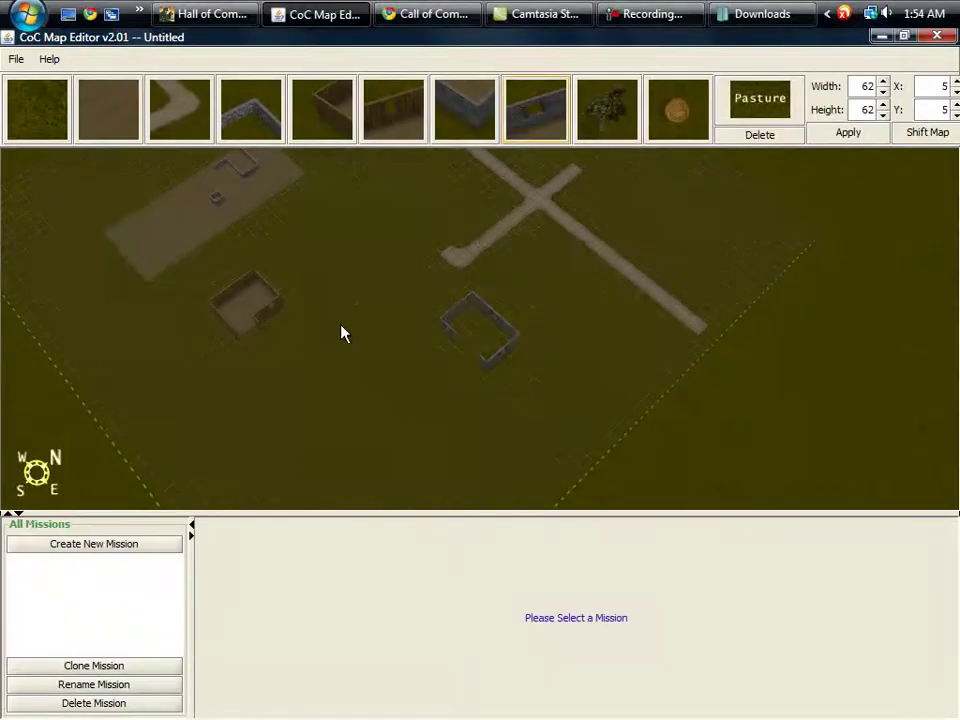
- Place two short freestanding stone window walls, one between the wooden room and the stone building, the other south of the stone building
drag(318, 347, 855, 343)
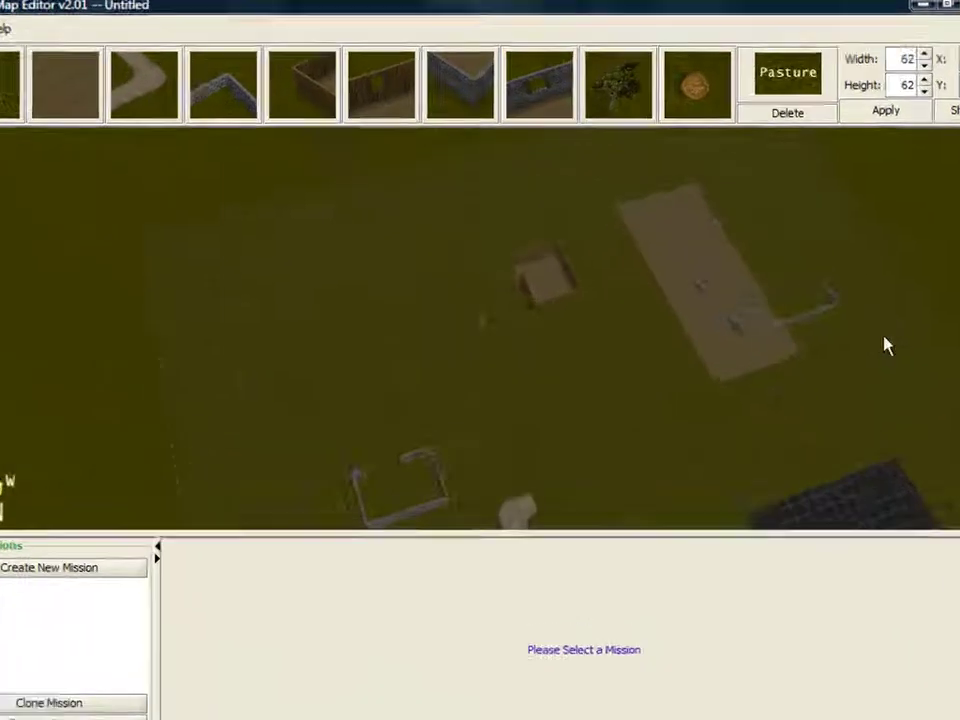
drag(492, 318, 694, 341)
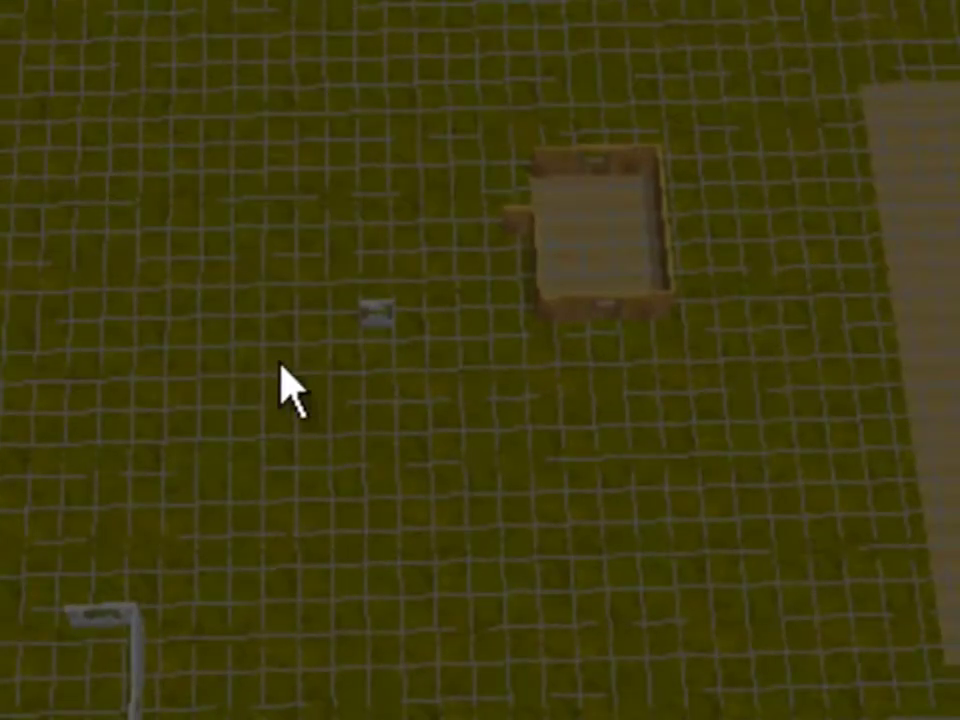
drag(290, 390, 476, 579)
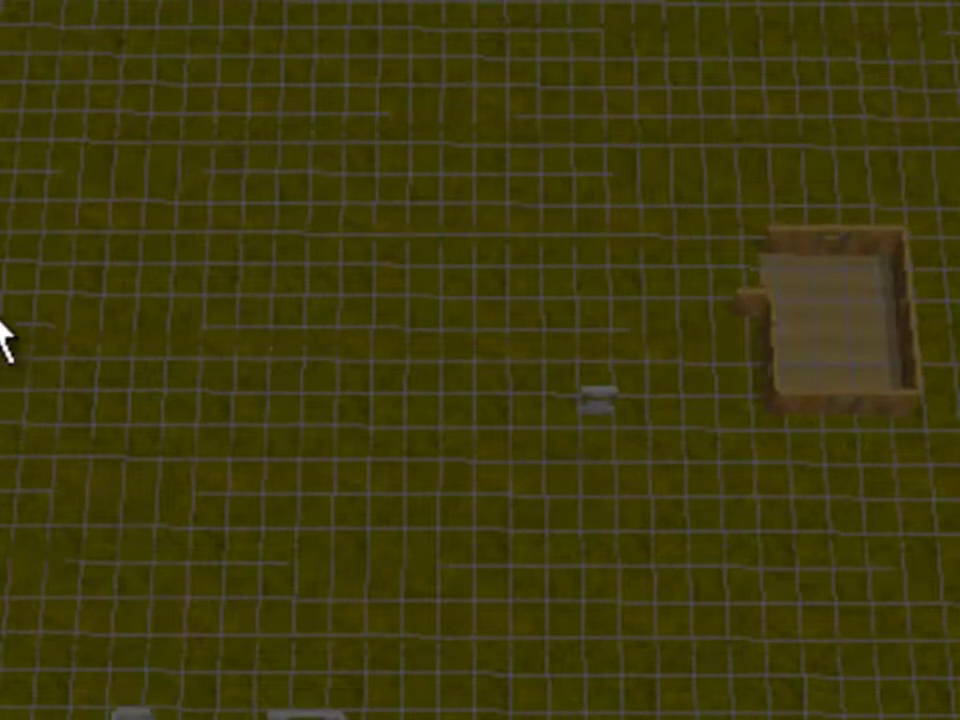
drag(0, 320, 360, 450)
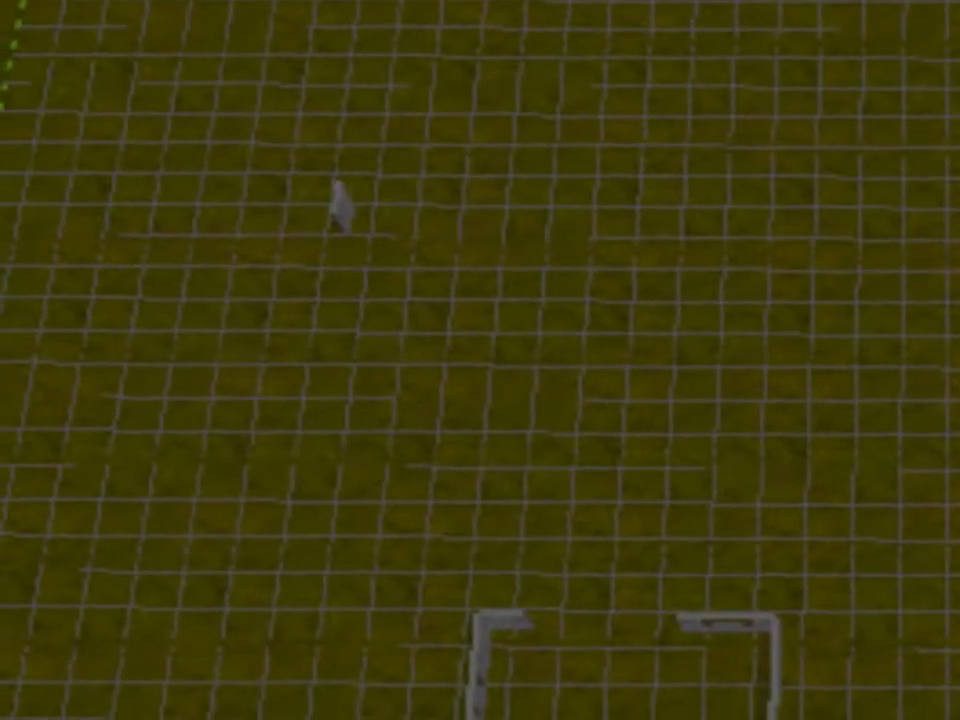
drag(388, 210, 568, 255)
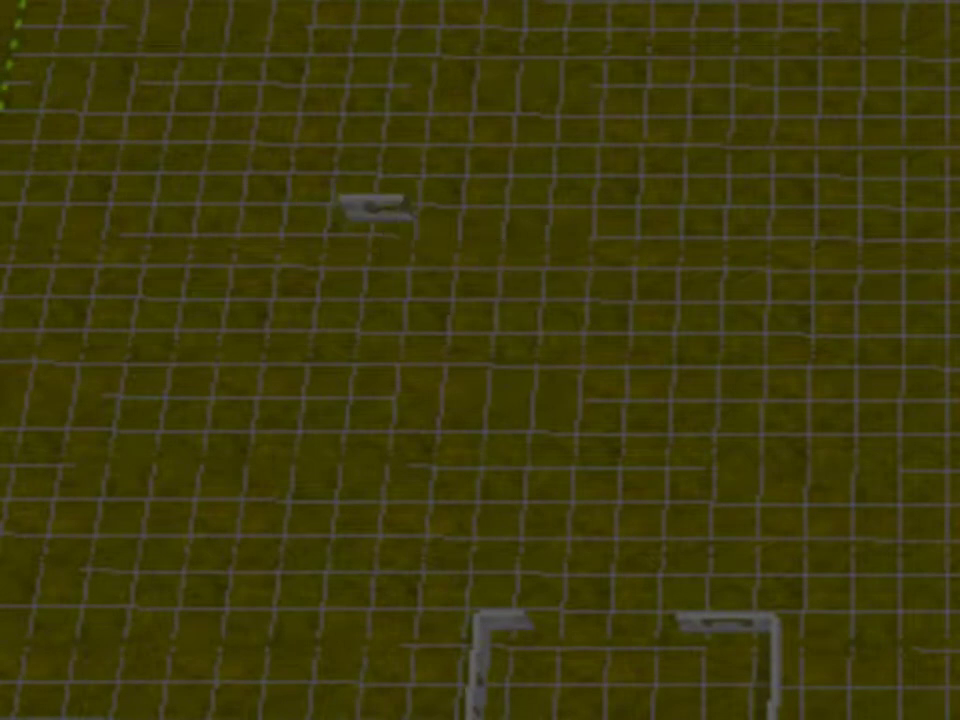
mouse_move(390, 293)
mouse_down()
mouse_move(439, 257)
mouse_move(396, 317)
mouse_up()
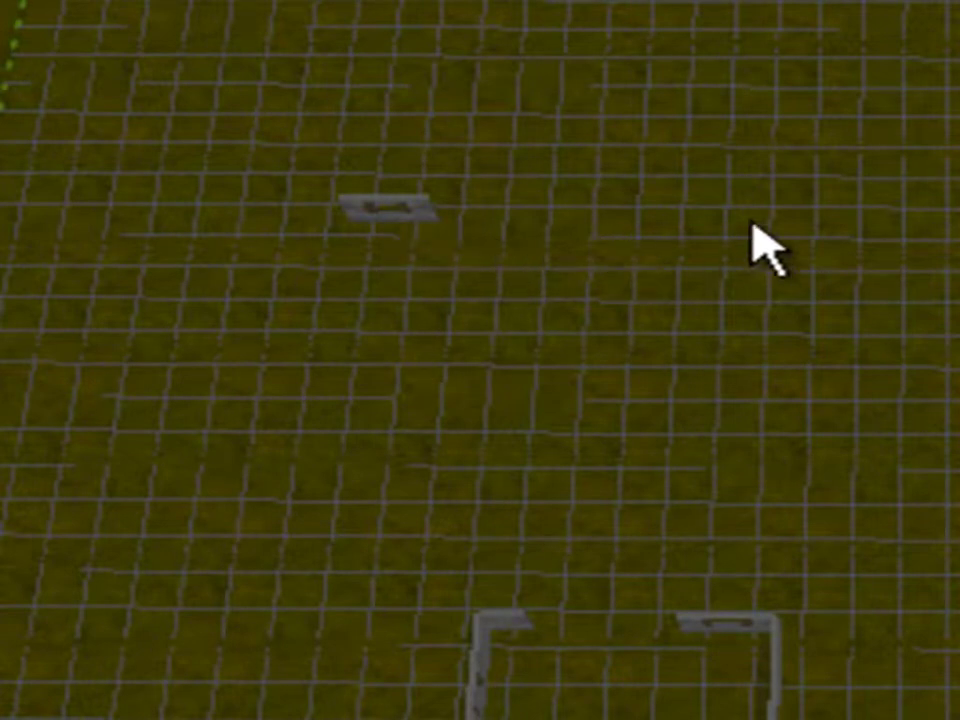
- Scatter assorted trees around the wooden room and place six hay bales between the trees and the concrete floor
drag(872, 205, 700, 260)
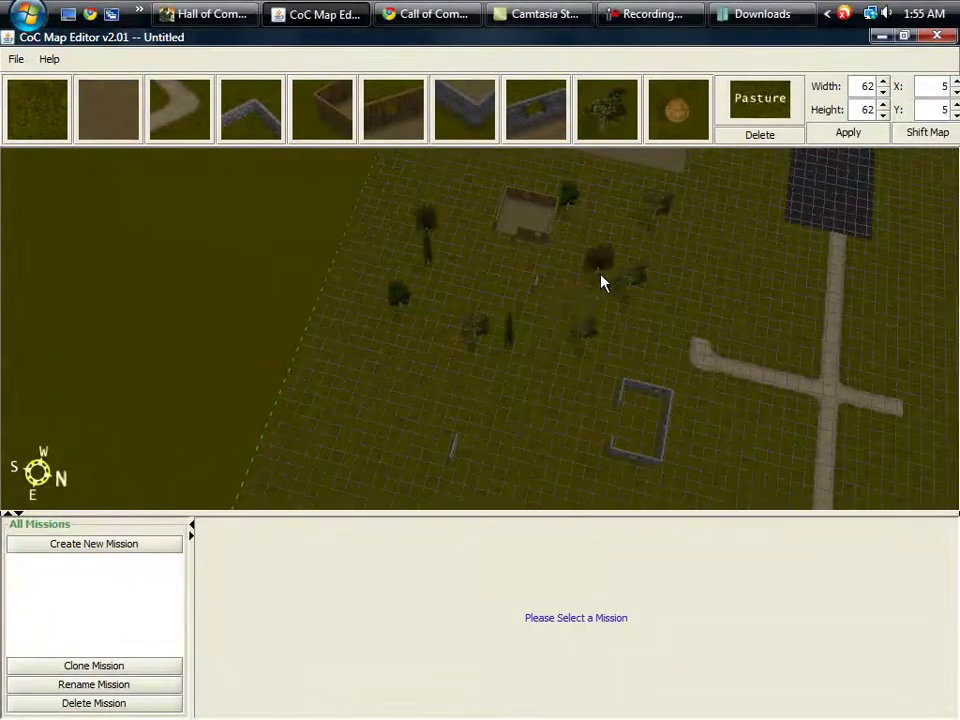
click(706, 120)
drag(688, 271, 649, 216)
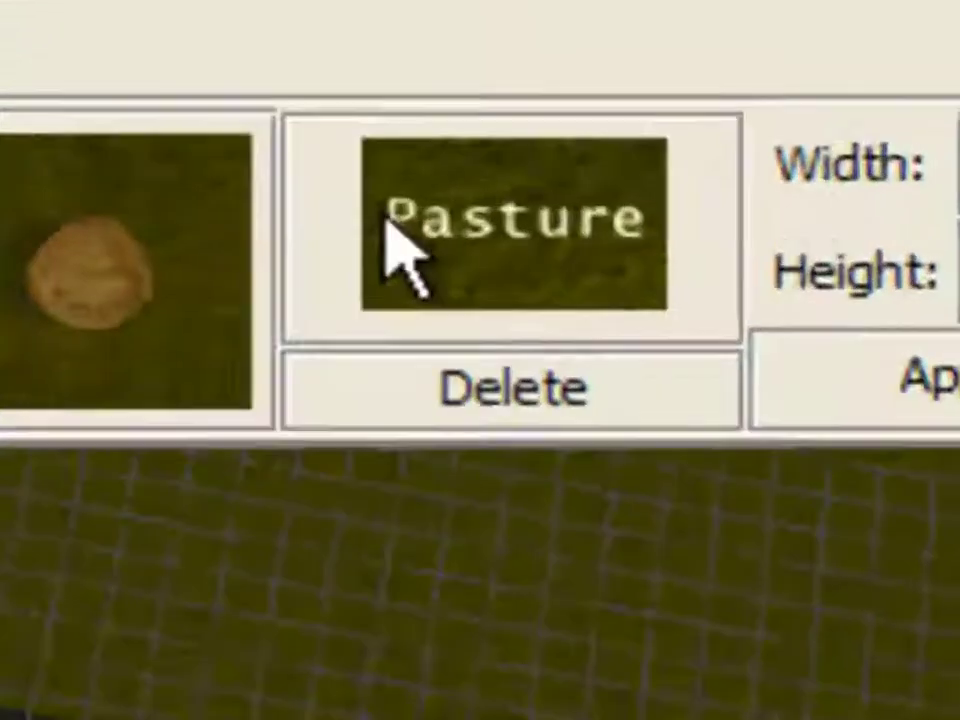
- Place a map label named "Flats" on the concrete floor
click(400, 250)
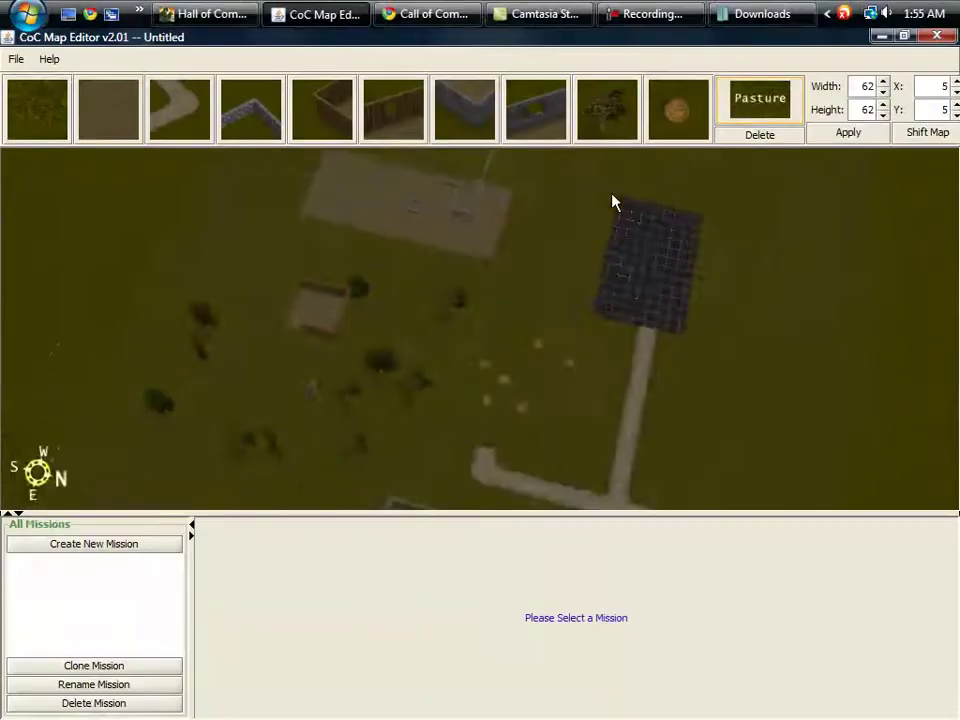
drag(613, 204, 671, 277)
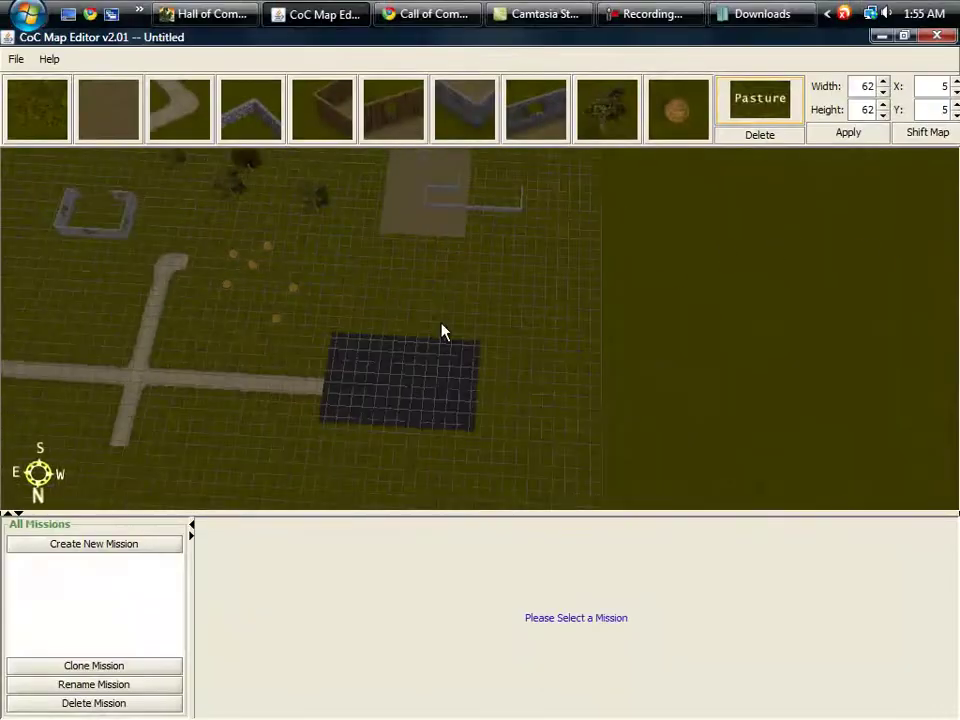
click(387, 382)
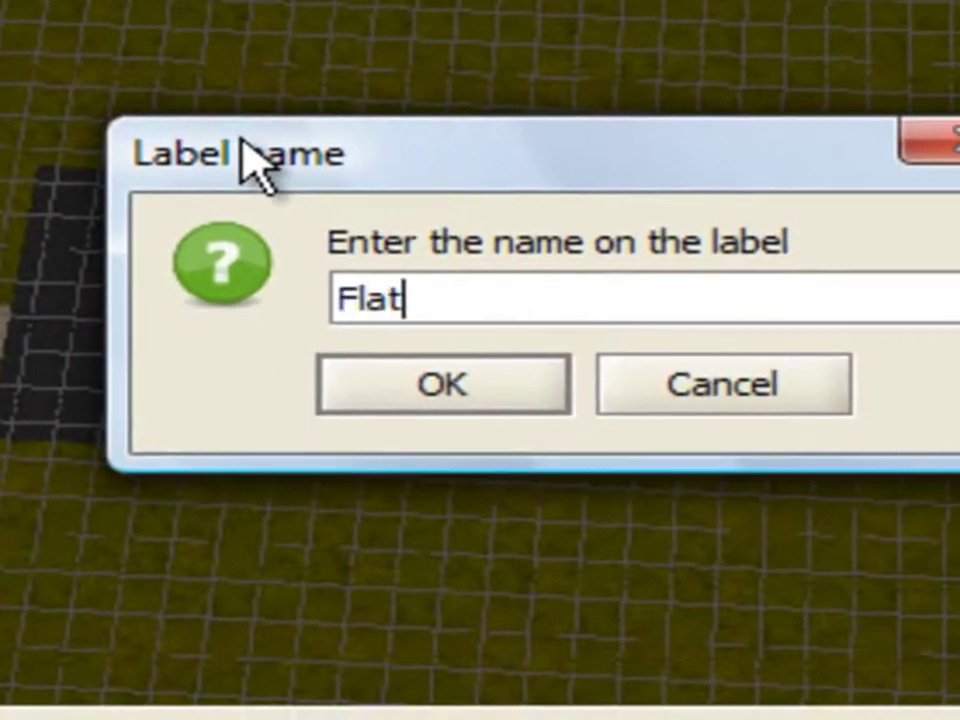
key(Return)
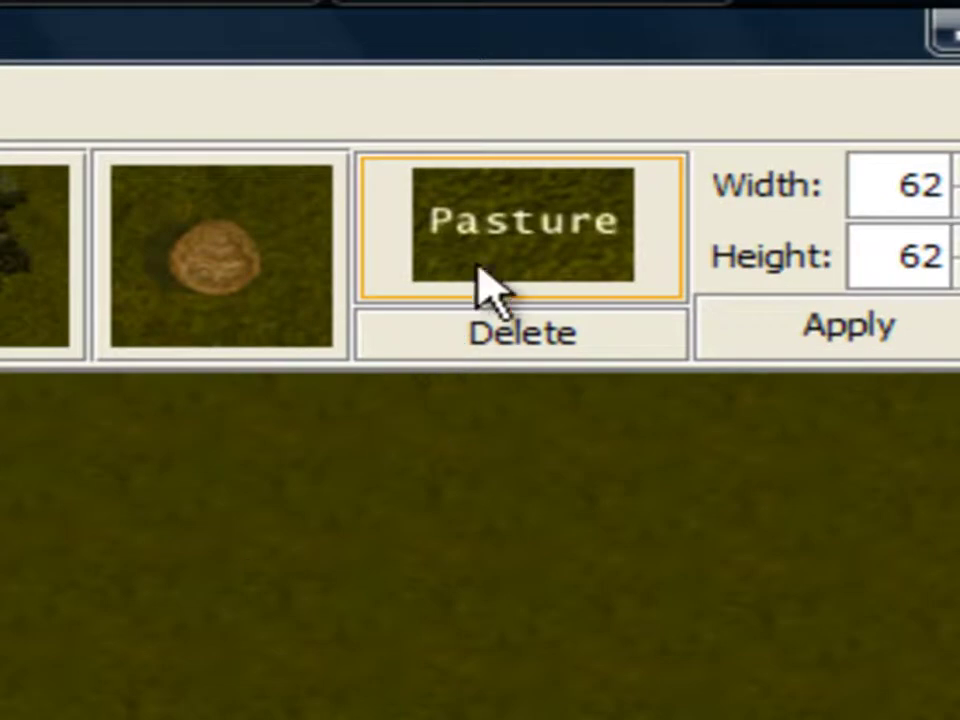
- Delete the "Flats" label from the map and close the Remove Labels window
click(478, 333)
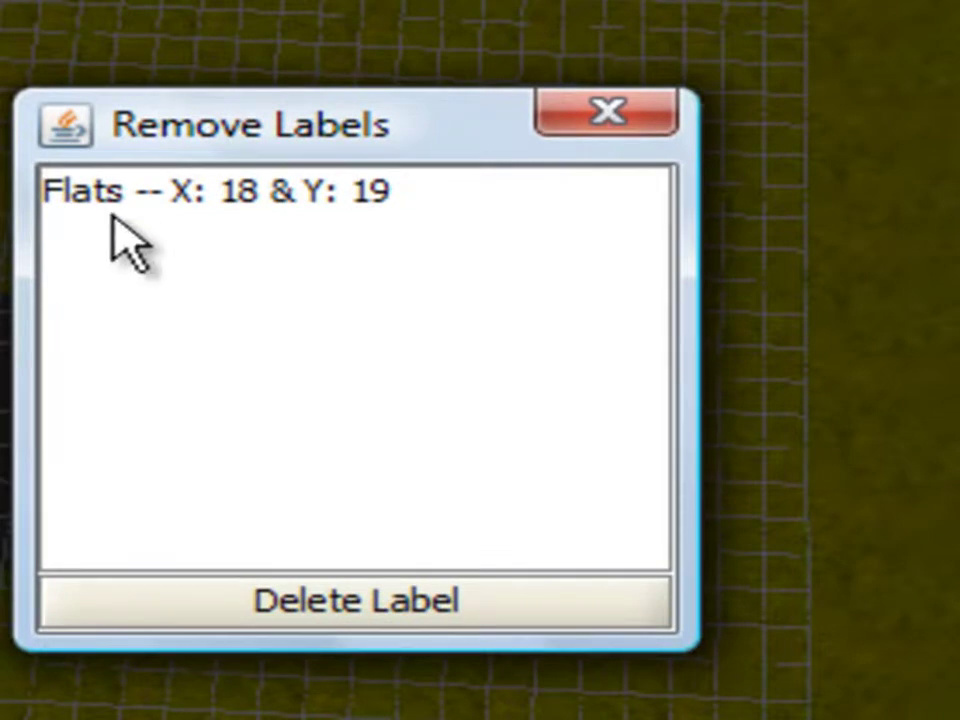
click(197, 186)
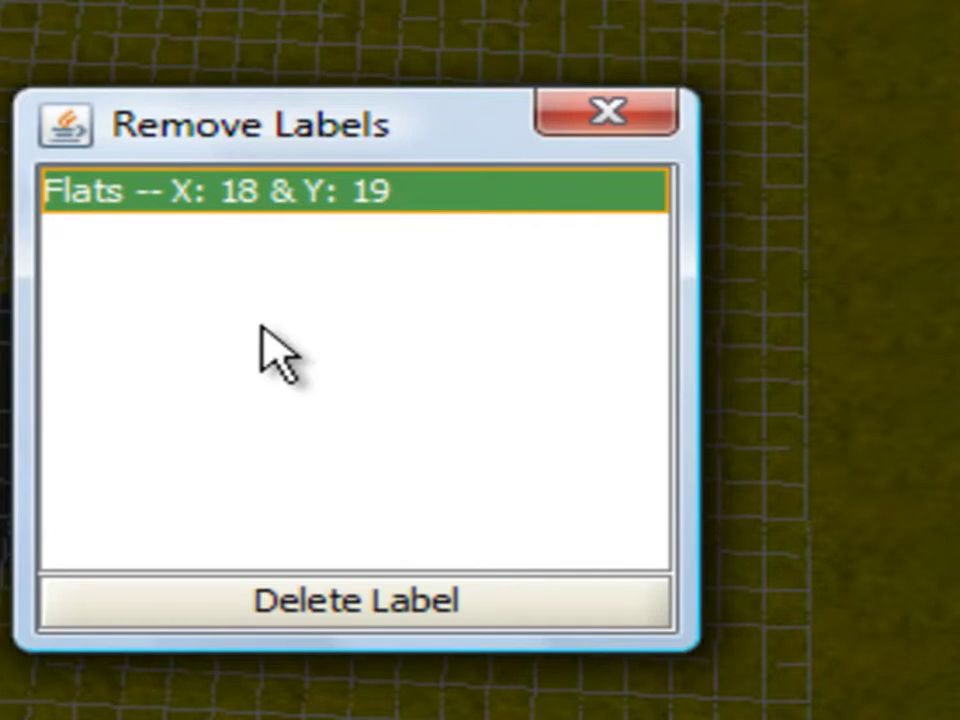
click(290, 618)
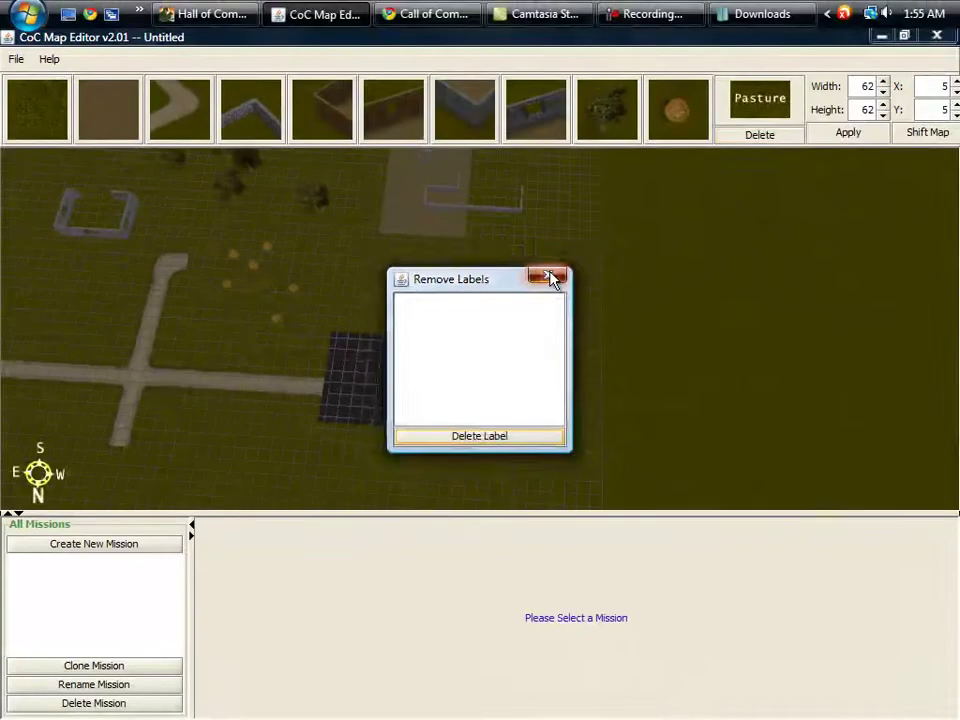
click(552, 260)
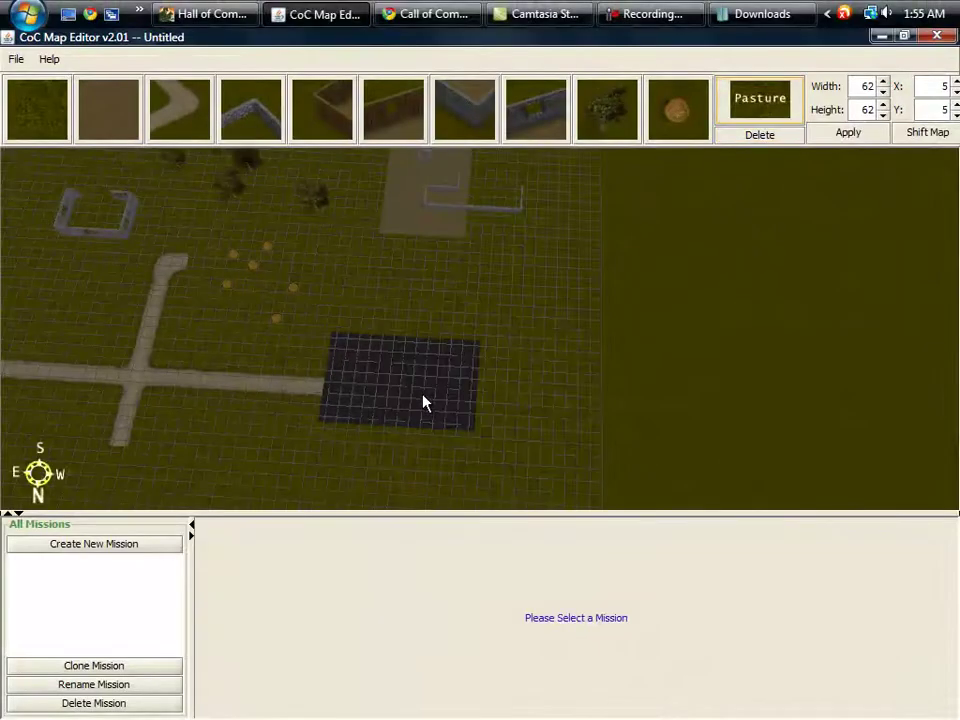
- Place a map label named "Crossroad" where the dirt roads cross
click(155, 378)
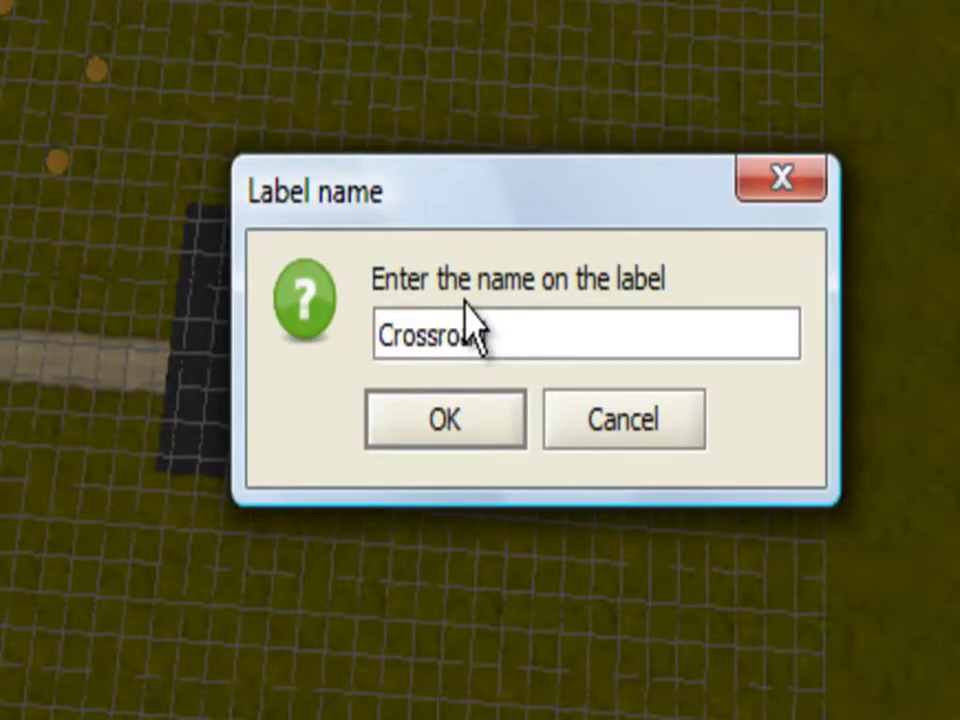
key(Return)
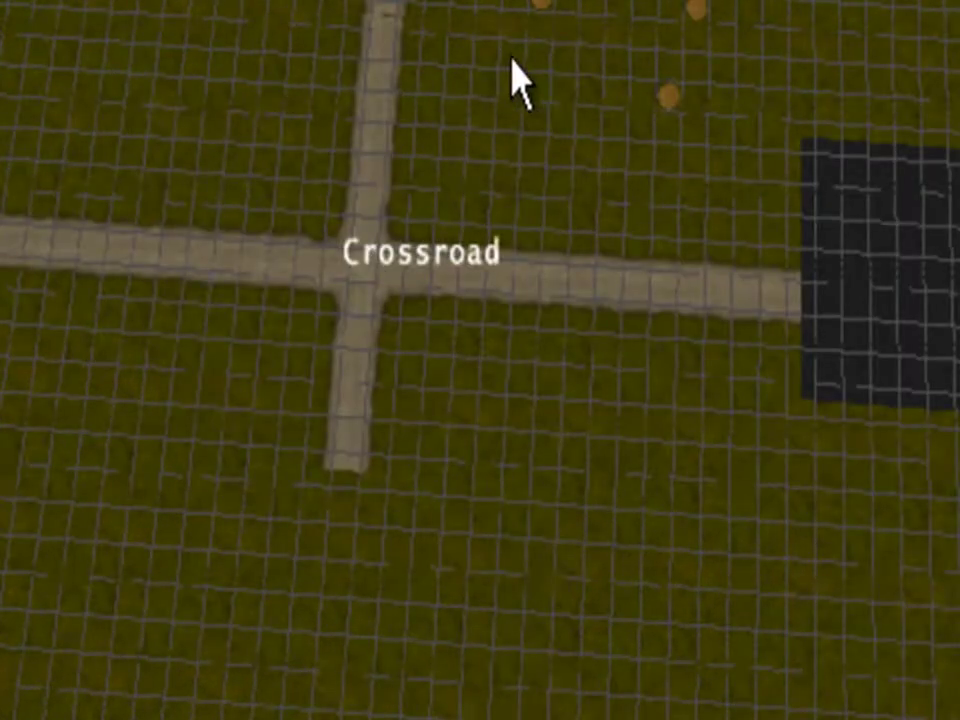
drag(573, 29, 955, 180)
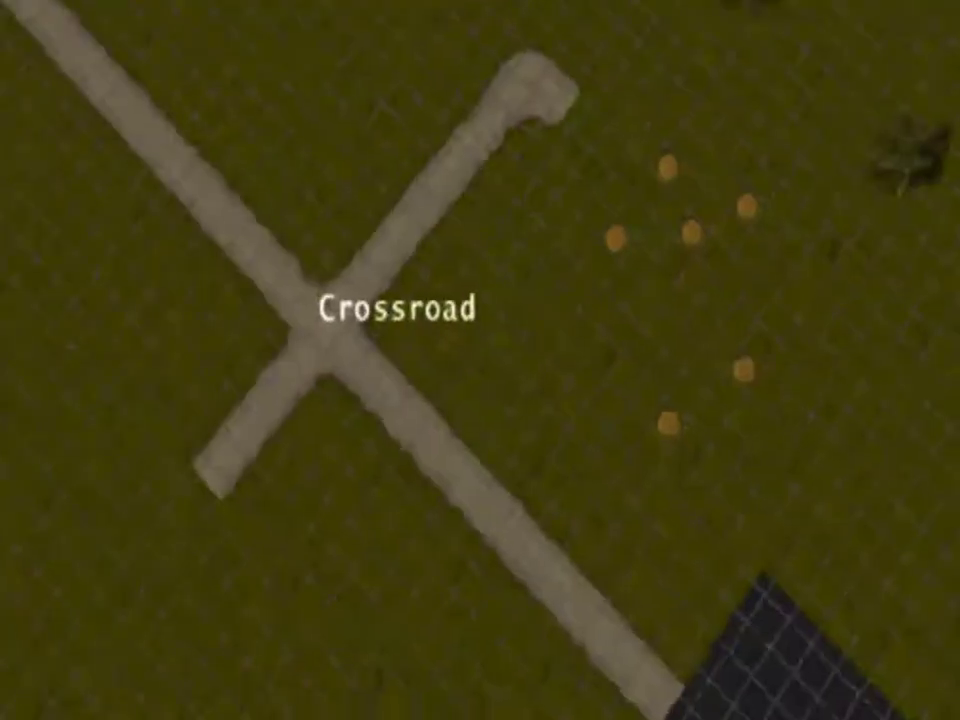